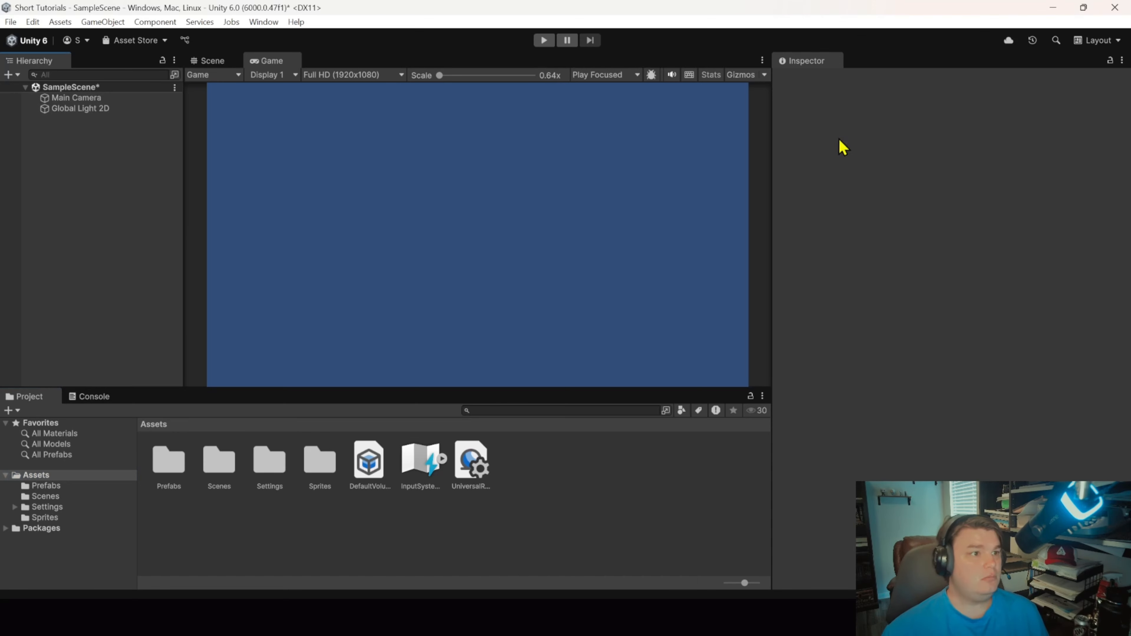
Look through the Prefabs and Sprites folders and inspect the CapsuleImage and TriangleImage prefabs
{"action": "left_click", "coordinate": [58, 486]}
{"action": "left_click", "coordinate": [54, 518]}
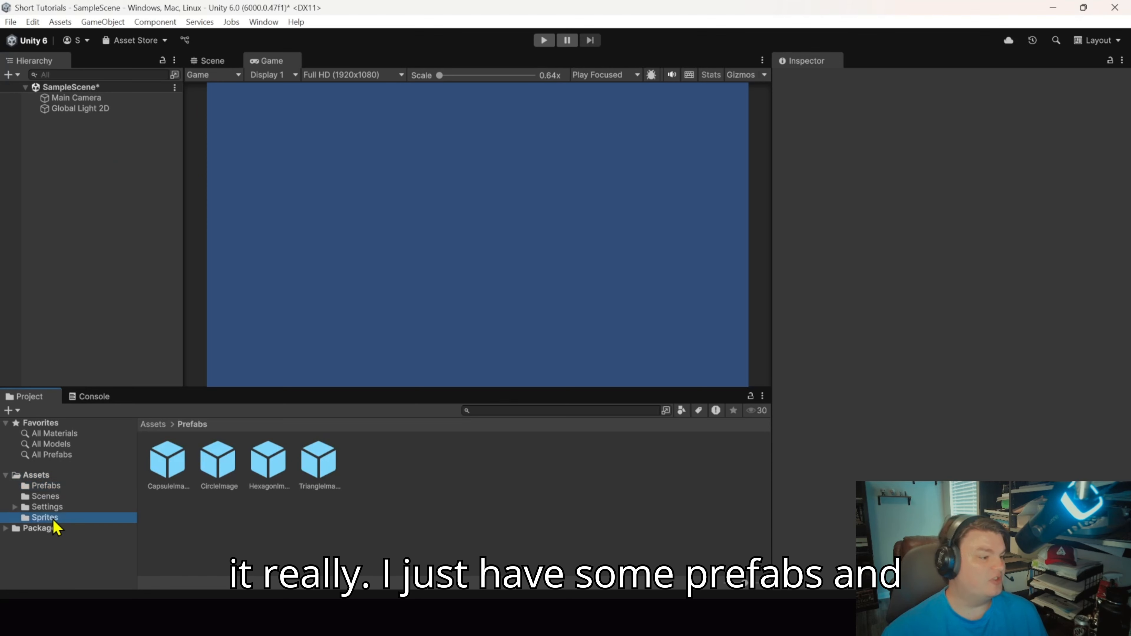
{"action": "left_click", "coordinate": [49, 487]}
{"action": "left_click", "coordinate": [176, 466]}
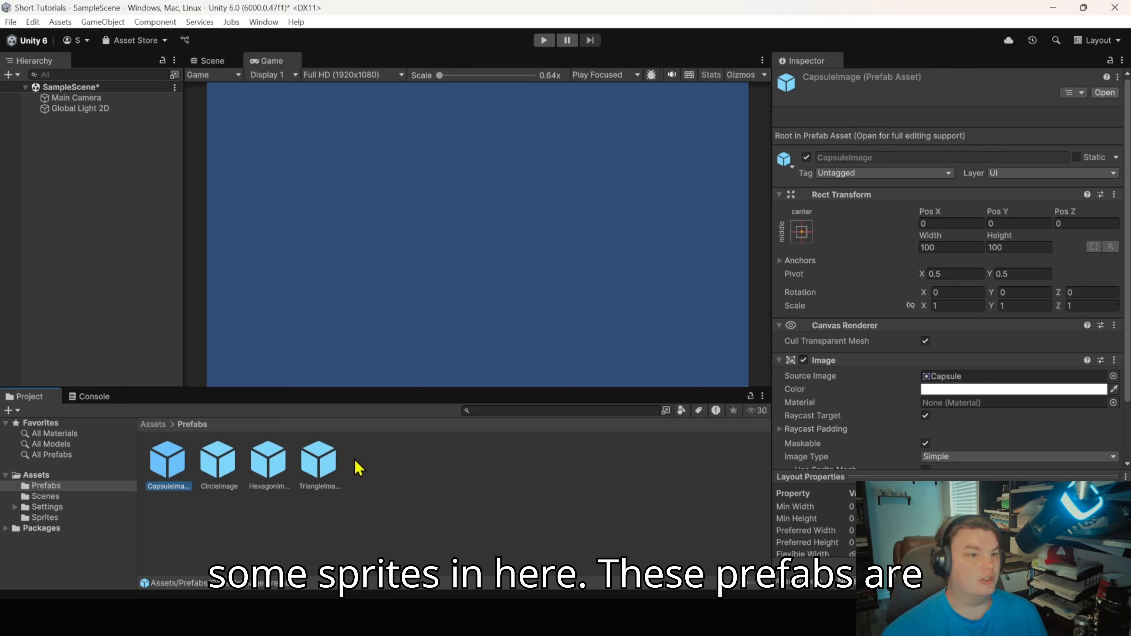
{"action": "left_click", "coordinate": [320, 462]}
Create a UI Canvas in SampleScene, keeping its default name
{"action": "left_click", "coordinate": [92, 143]}
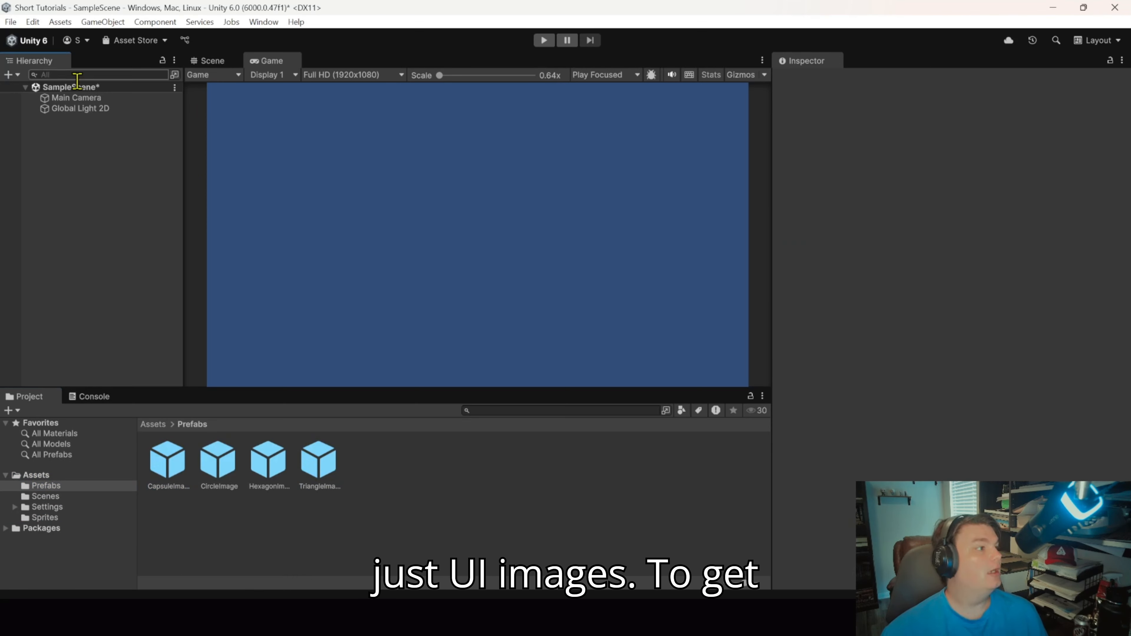
{"action": "right_click", "coordinate": [102, 136]}
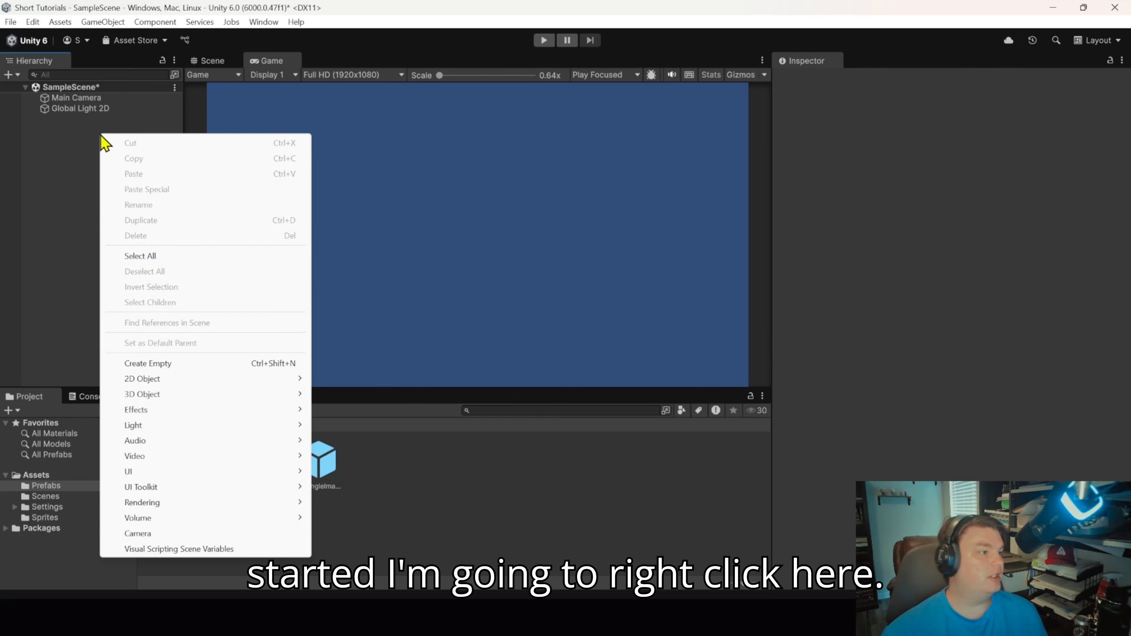
{"action": "mouse_move", "coordinate": [212, 472]}
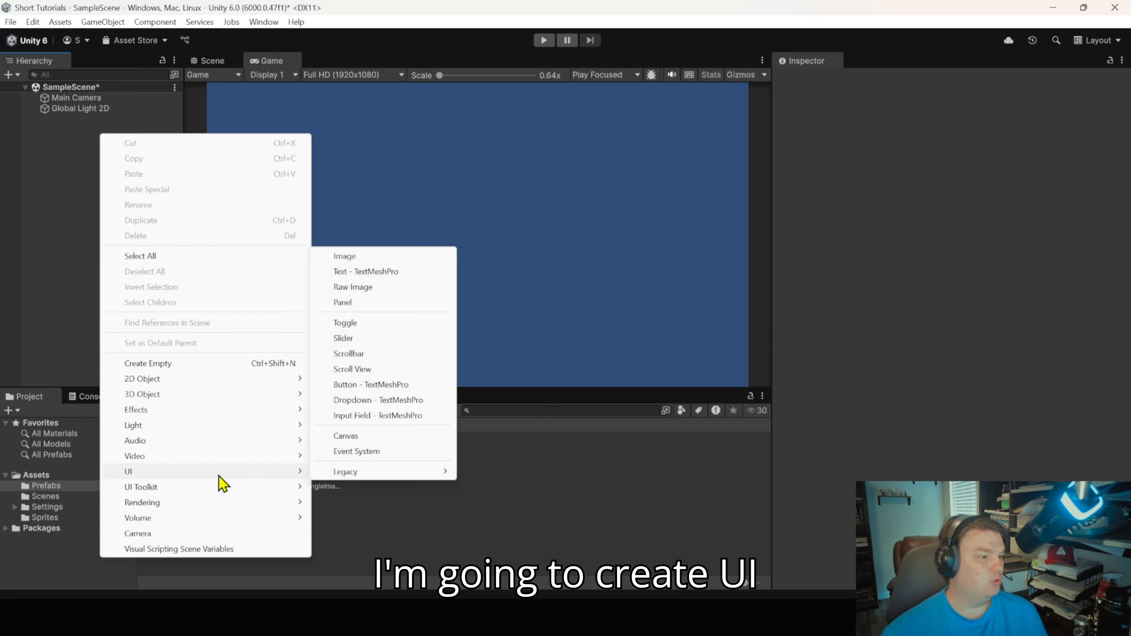
{"action": "left_click", "coordinate": [376, 437]}
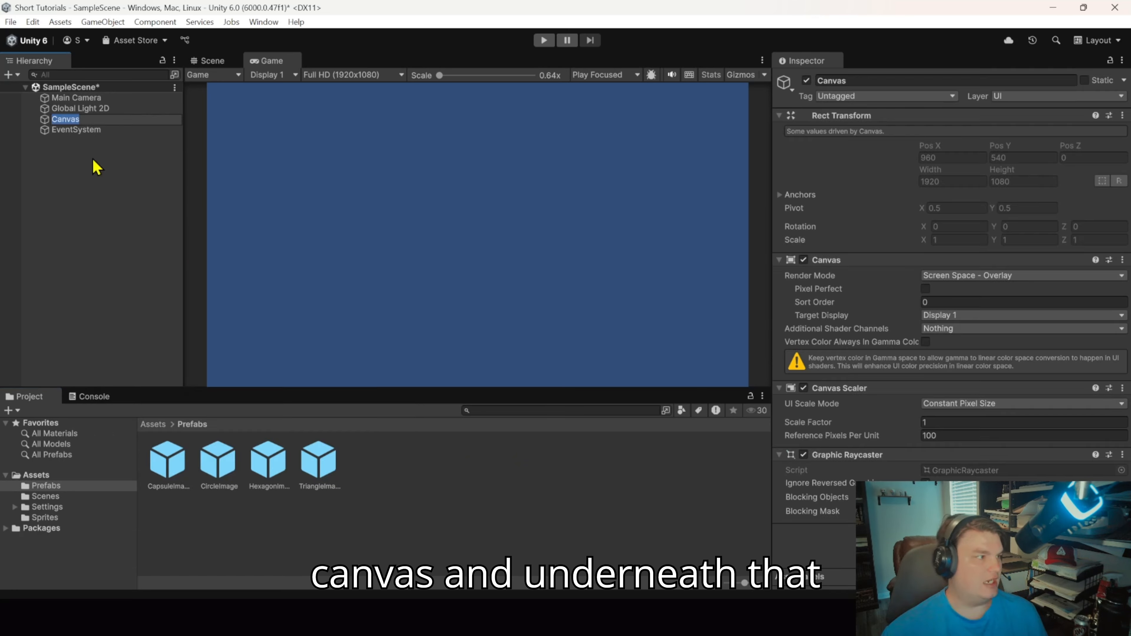
{"action": "left_click", "coordinate": [120, 169]}
Add a UI Scroll View as a child of the Canvas, keeping its default name
{"action": "right_click", "coordinate": [115, 120]}
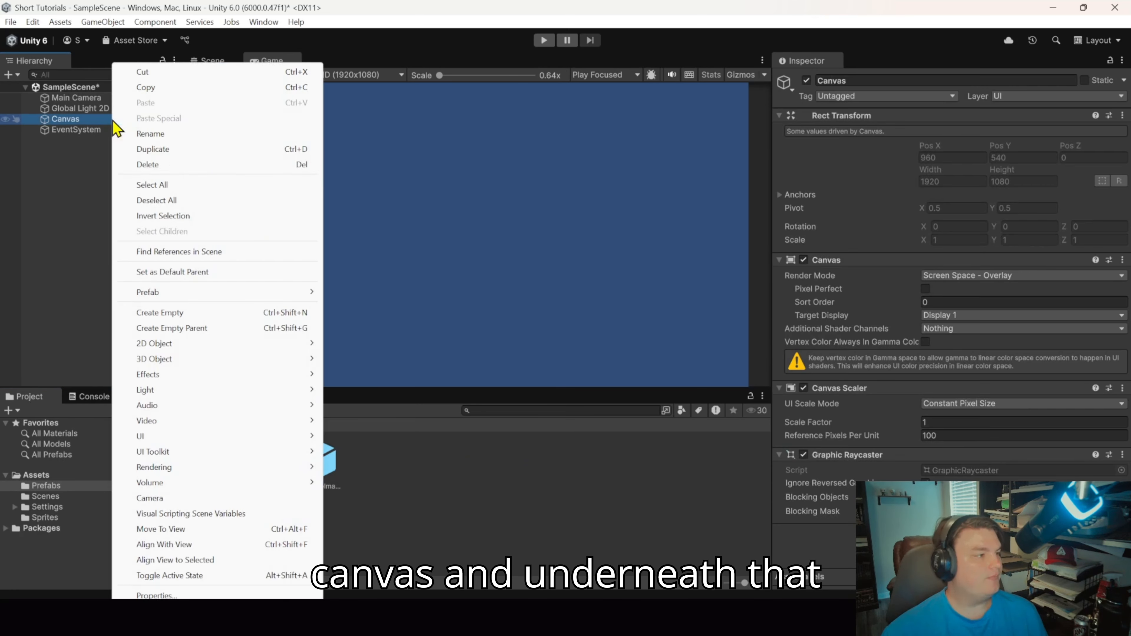
{"action": "mouse_move", "coordinate": [253, 438]}
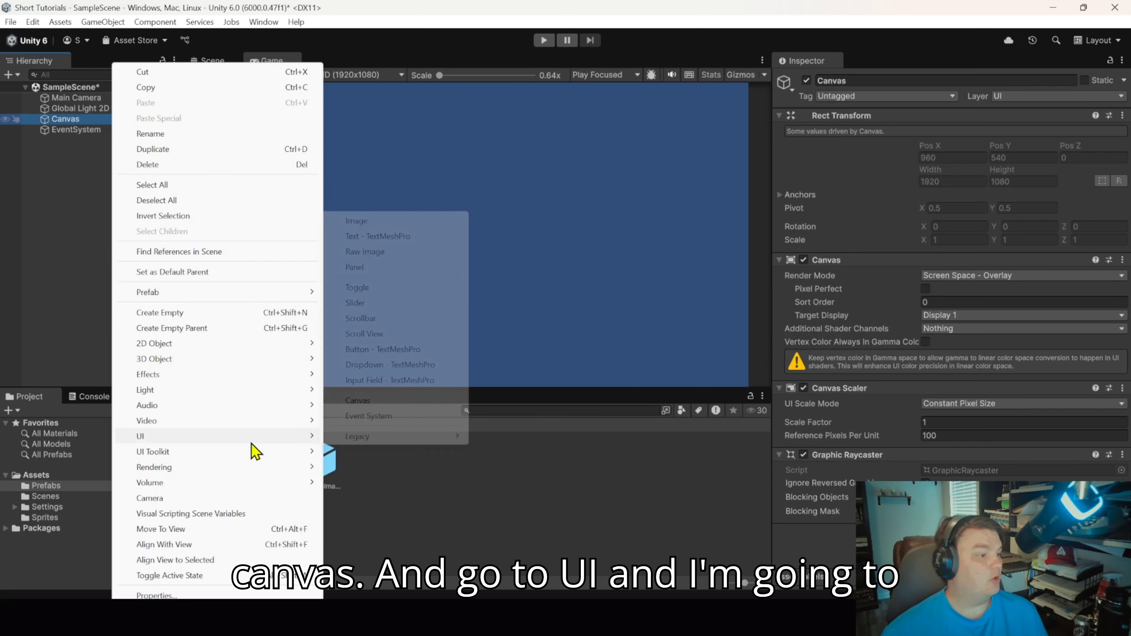
{"action": "left_click", "coordinate": [435, 335]}
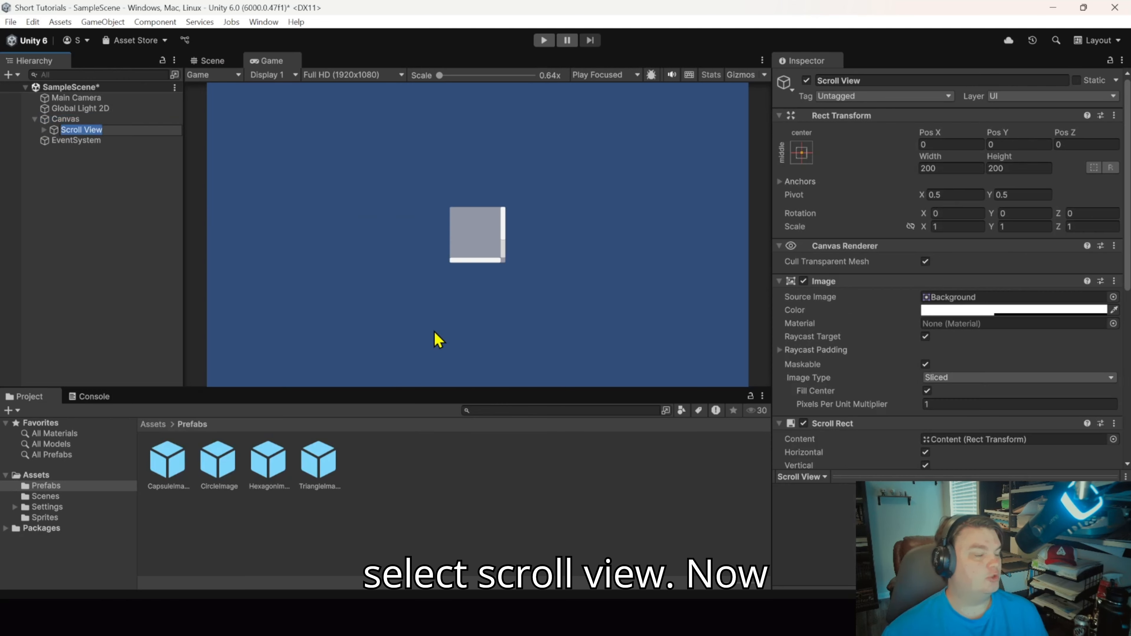
{"action": "key", "text": "Return"}
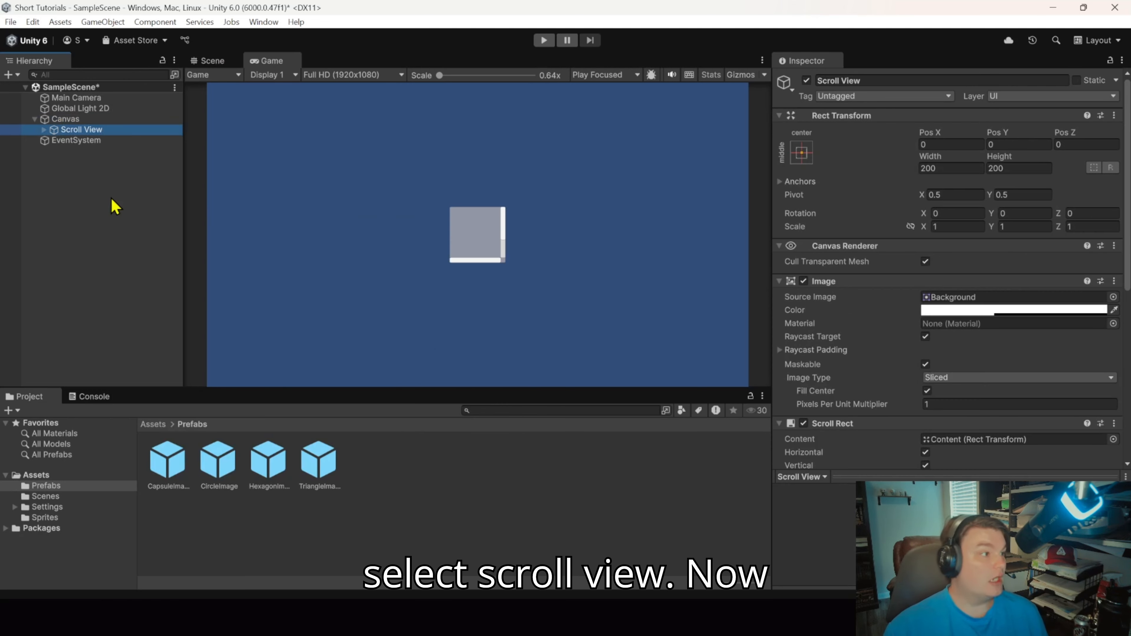
Expand the Scroll View and its Viewport to examine their child objects and the Scroll Rect settings
{"action": "left_click", "coordinate": [44, 130]}
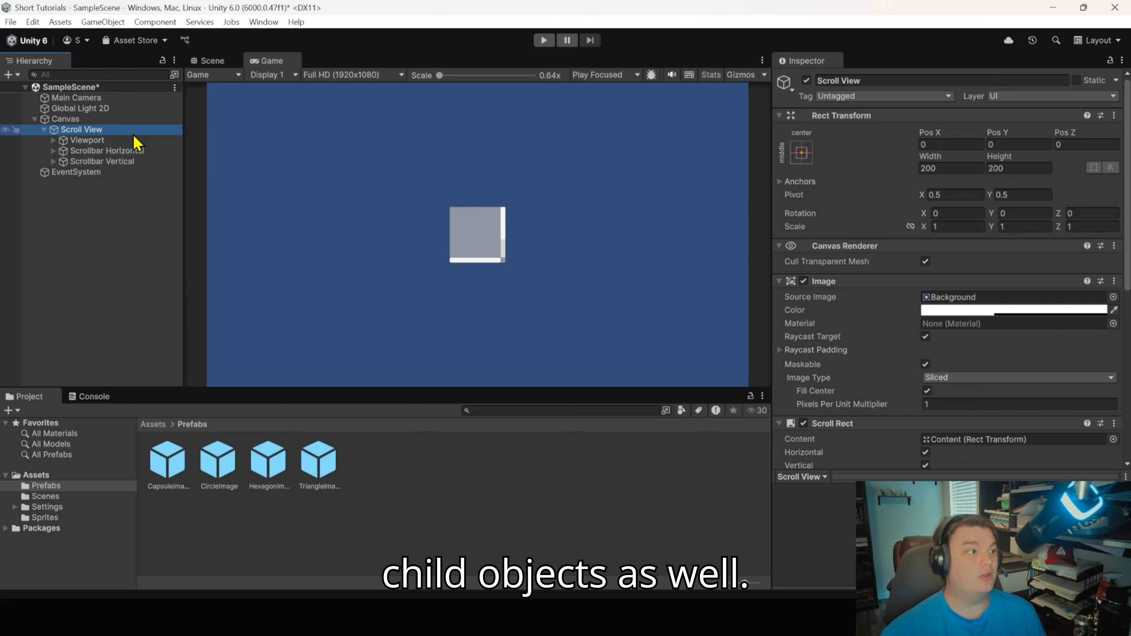
{"action": "scroll", "coordinate": [859, 349], "scroll_direction": "down", "scroll_amount": 10}
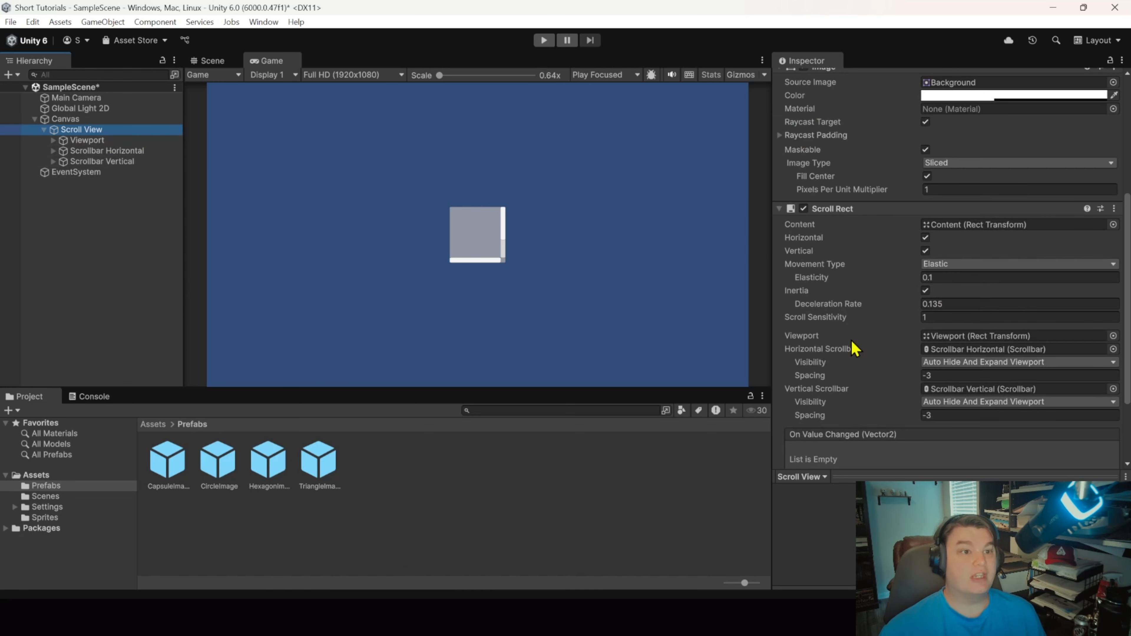
{"action": "scroll", "coordinate": [864, 349], "scroll_direction": "up", "scroll_amount": 2}
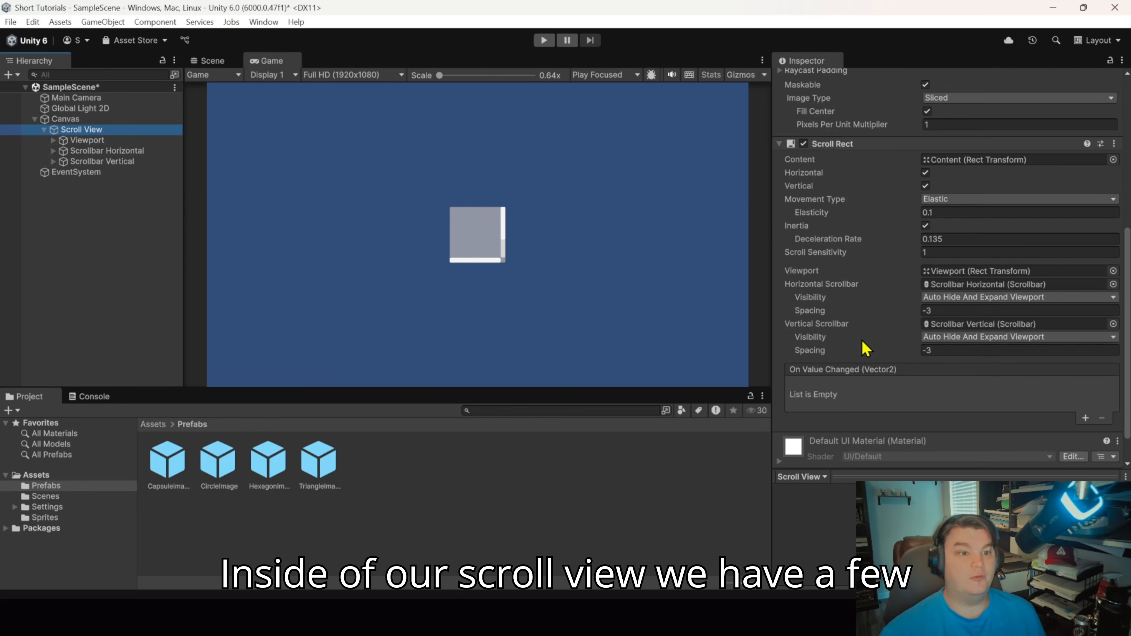
{"action": "scroll", "coordinate": [863, 349], "scroll_direction": "up", "scroll_amount": 2}
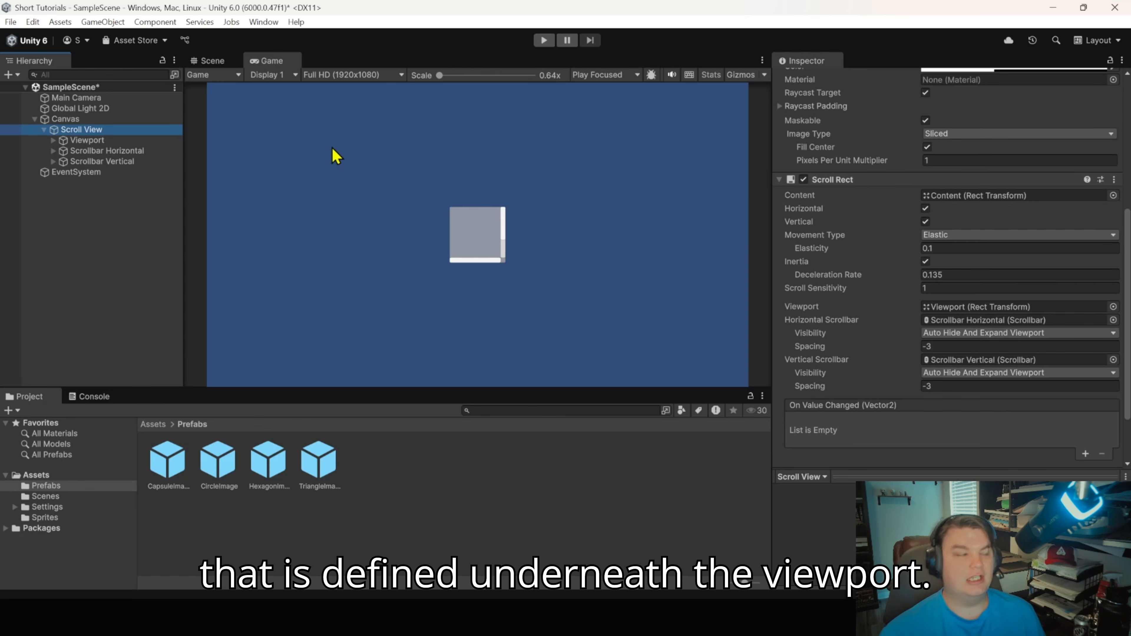
{"action": "left_click", "coordinate": [54, 140]}
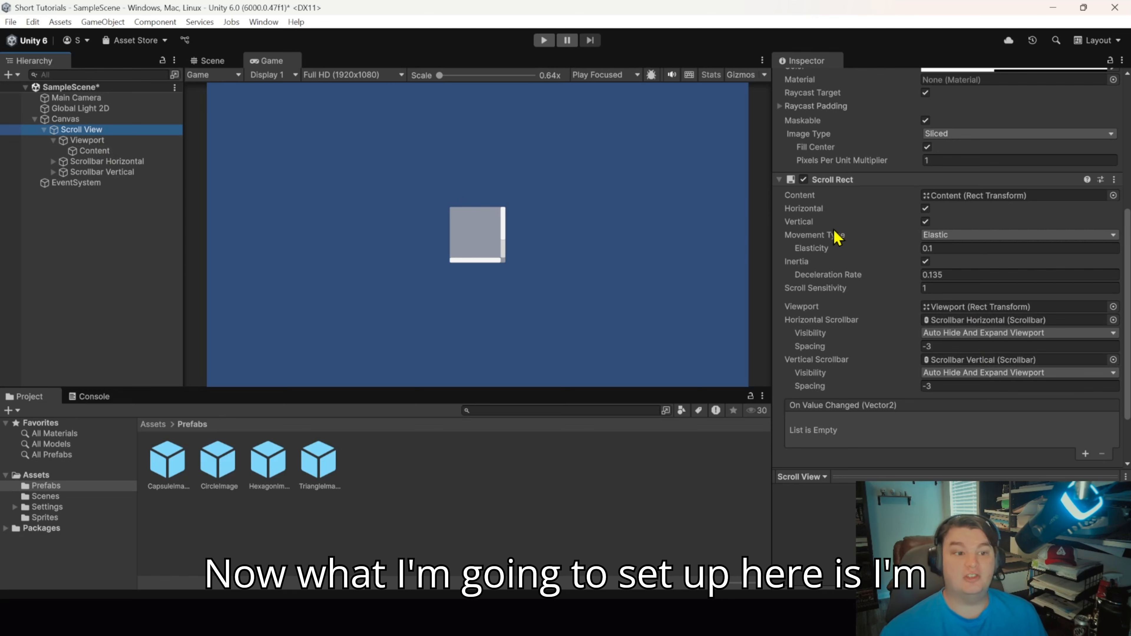
Disable vertical scrolling in the Scroll View's Scroll Rect and delete the Scrollbar Vertical object
{"action": "left_click", "coordinate": [925, 222]}
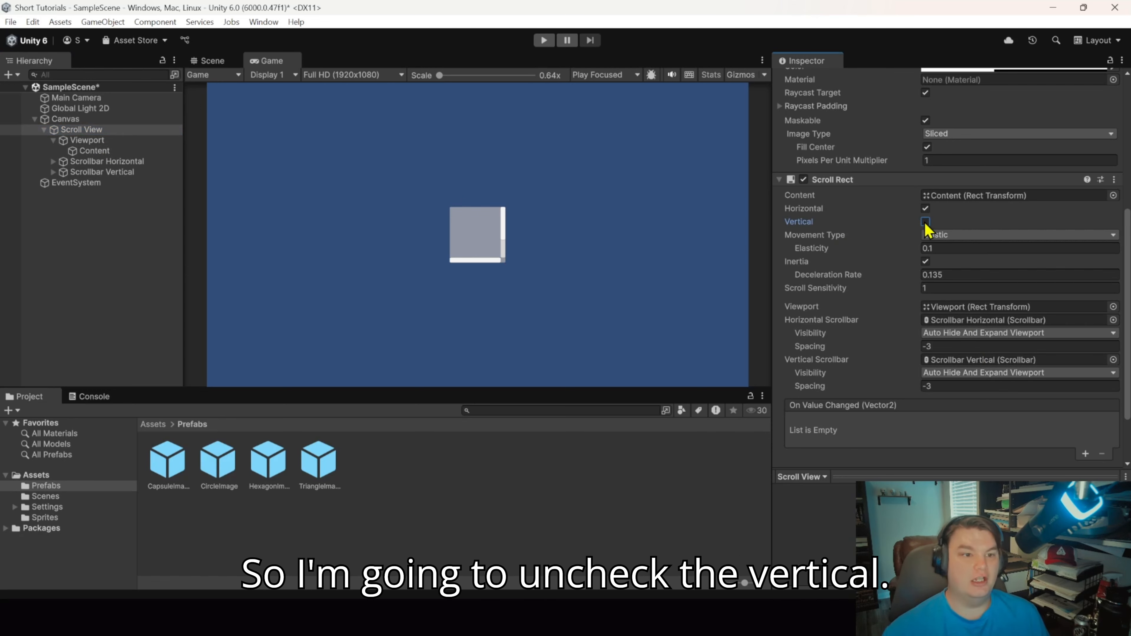
{"action": "left_click", "coordinate": [907, 360]}
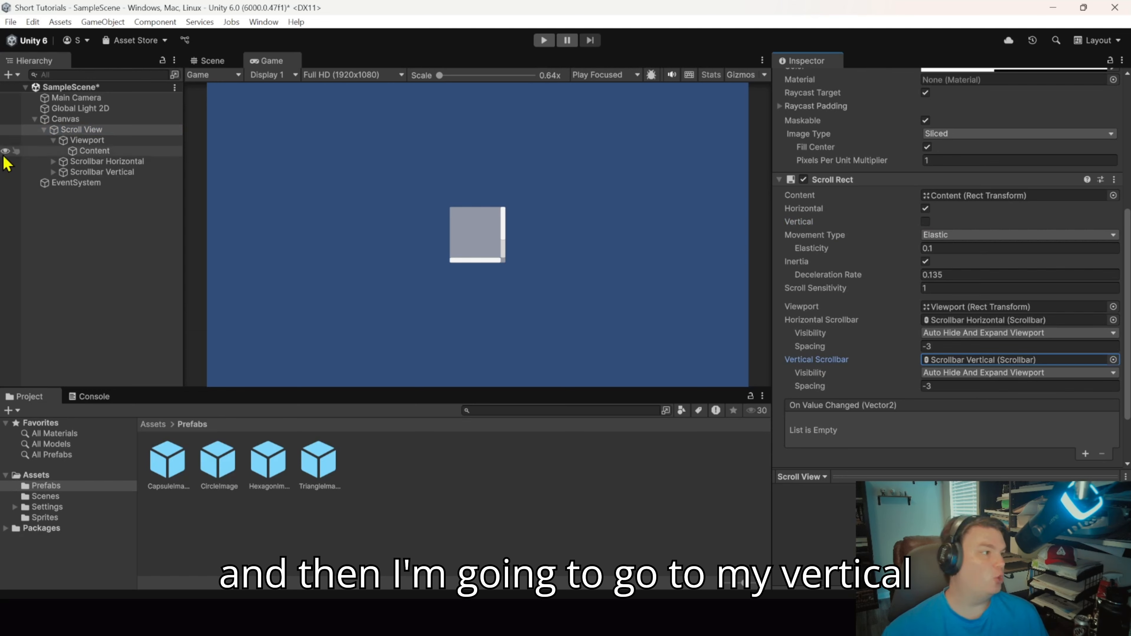
{"action": "left_click", "coordinate": [133, 174]}
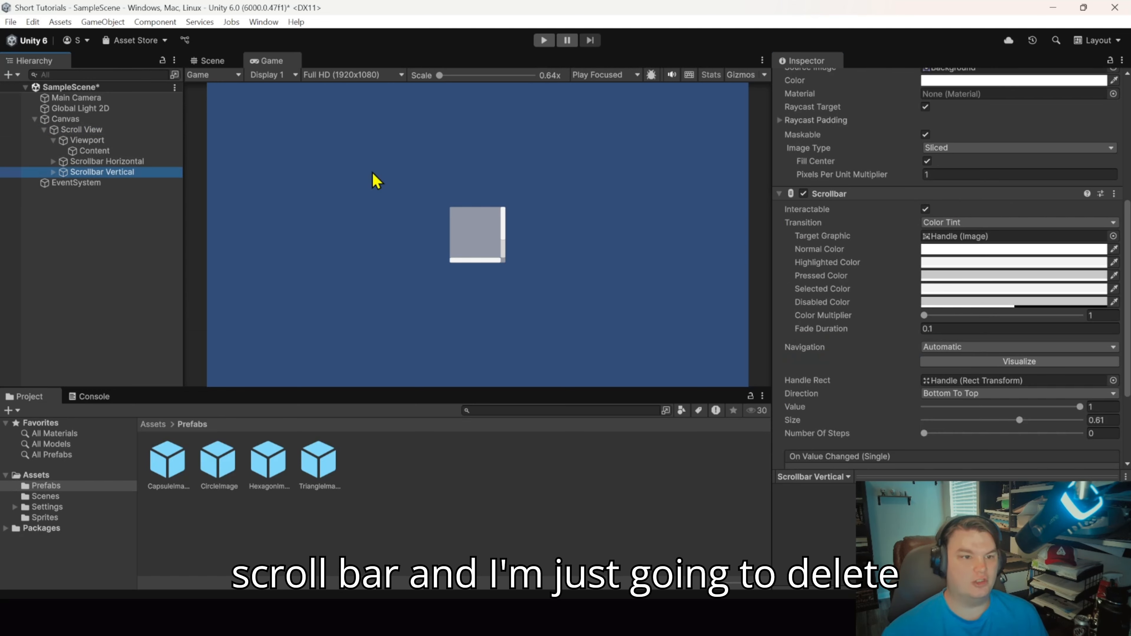
{"action": "key", "text": "Delete"}
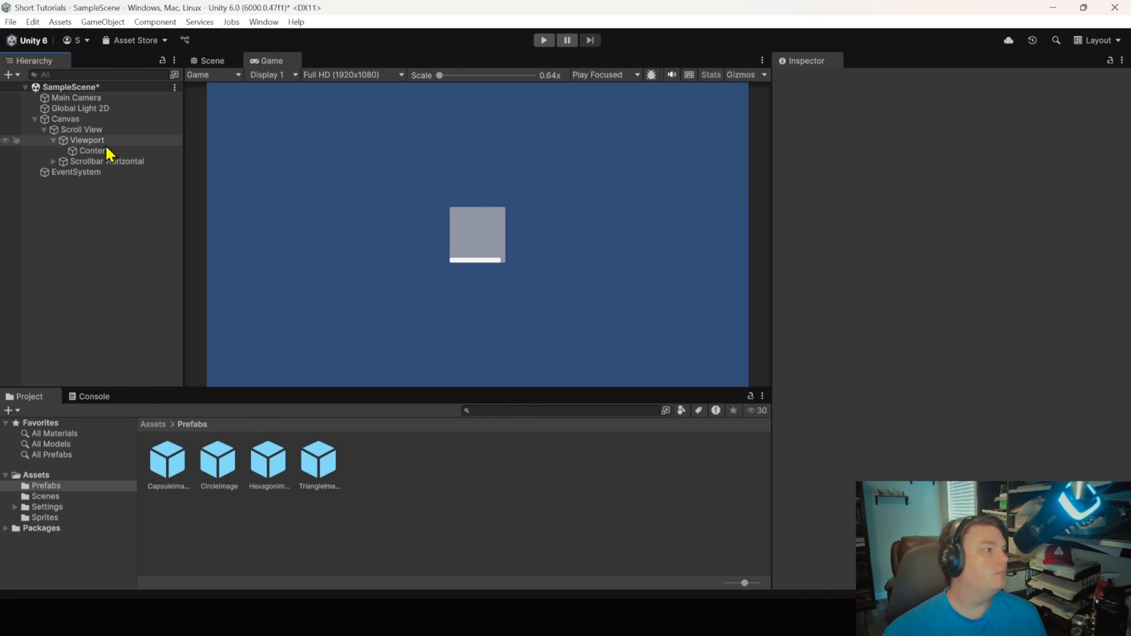
Add a Horizontal Layout Group component to the Content object under the Viewport
{"action": "left_click", "coordinate": [89, 141]}
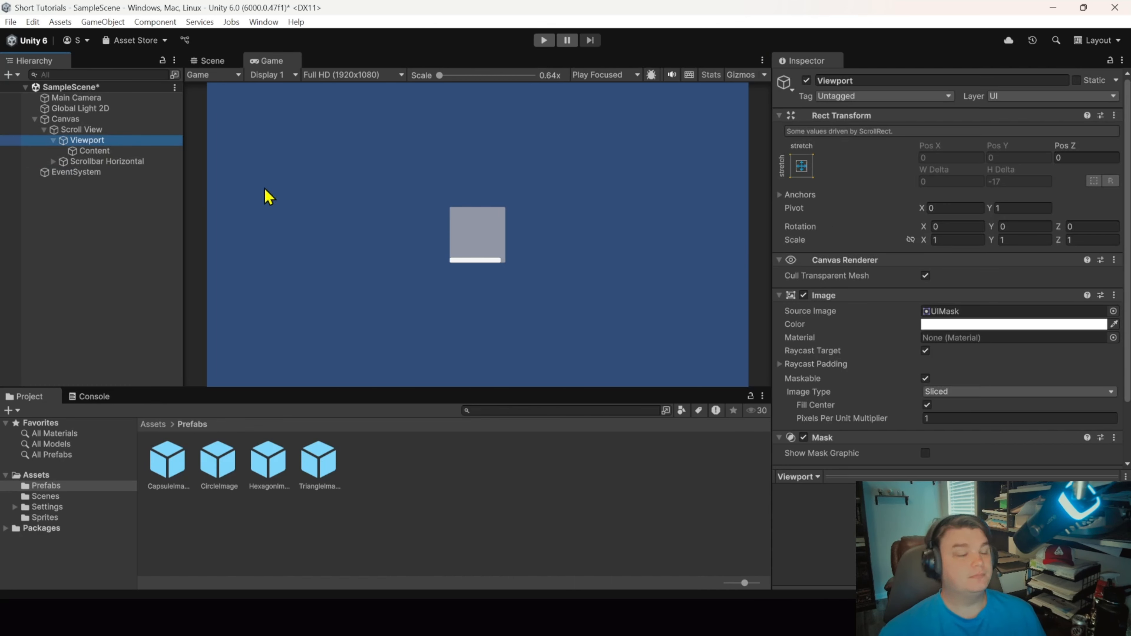
{"action": "left_click", "coordinate": [100, 151]}
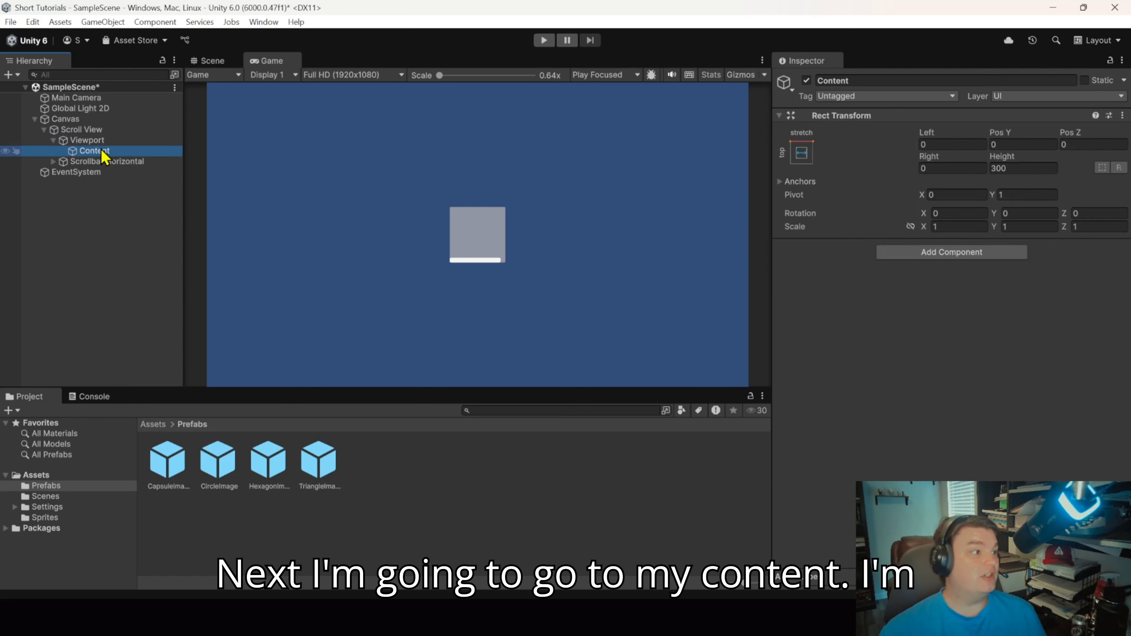
{"action": "left_click", "coordinate": [934, 253]}
{"action": "type", "text": "gri"}
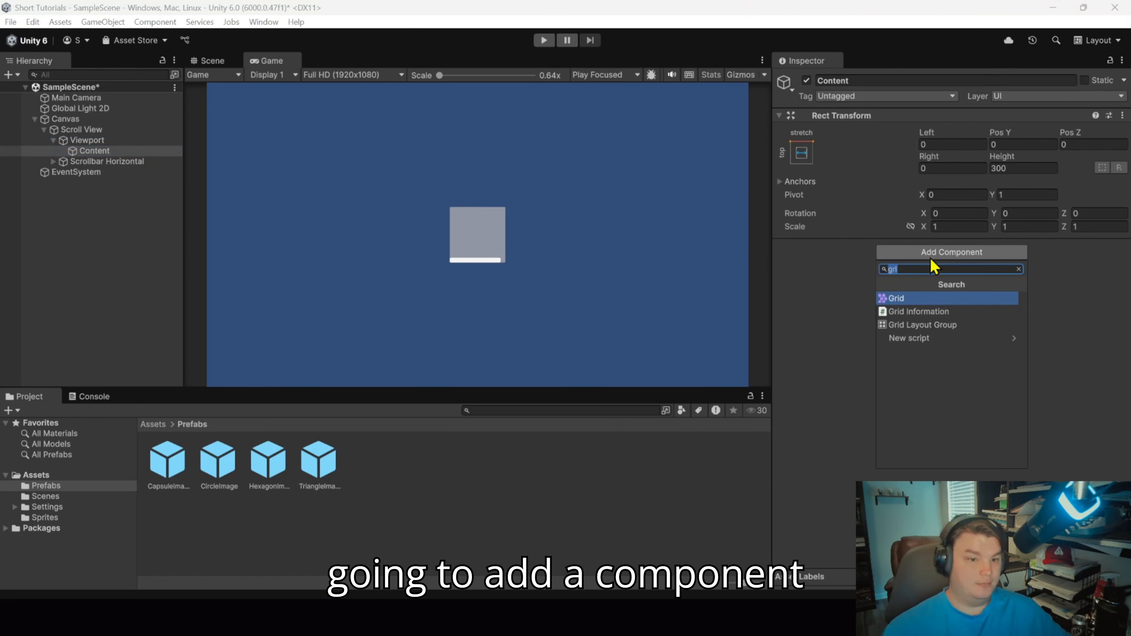
{"action": "type", "text": "layo"}
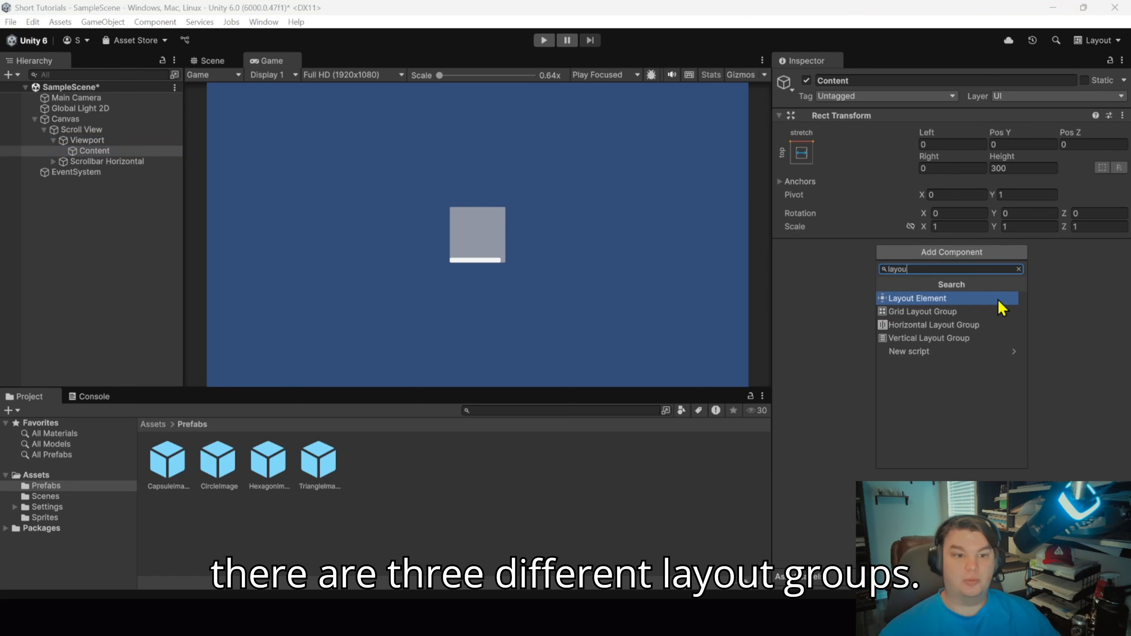
{"action": "type", "text": "ut"}
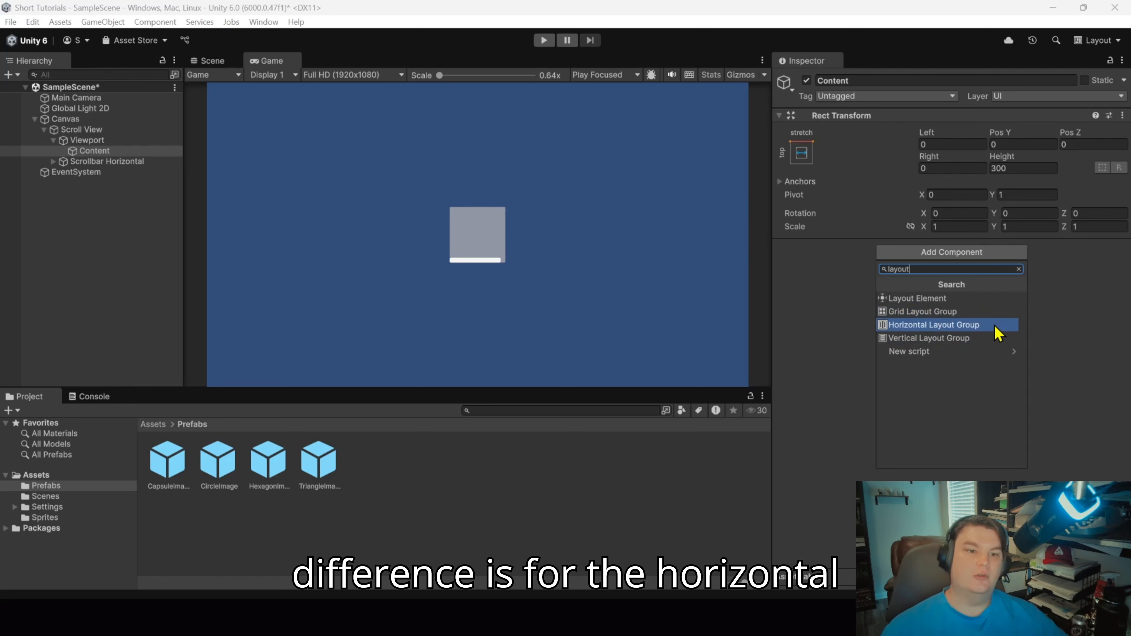
{"action": "left_click", "coordinate": [998, 333]}
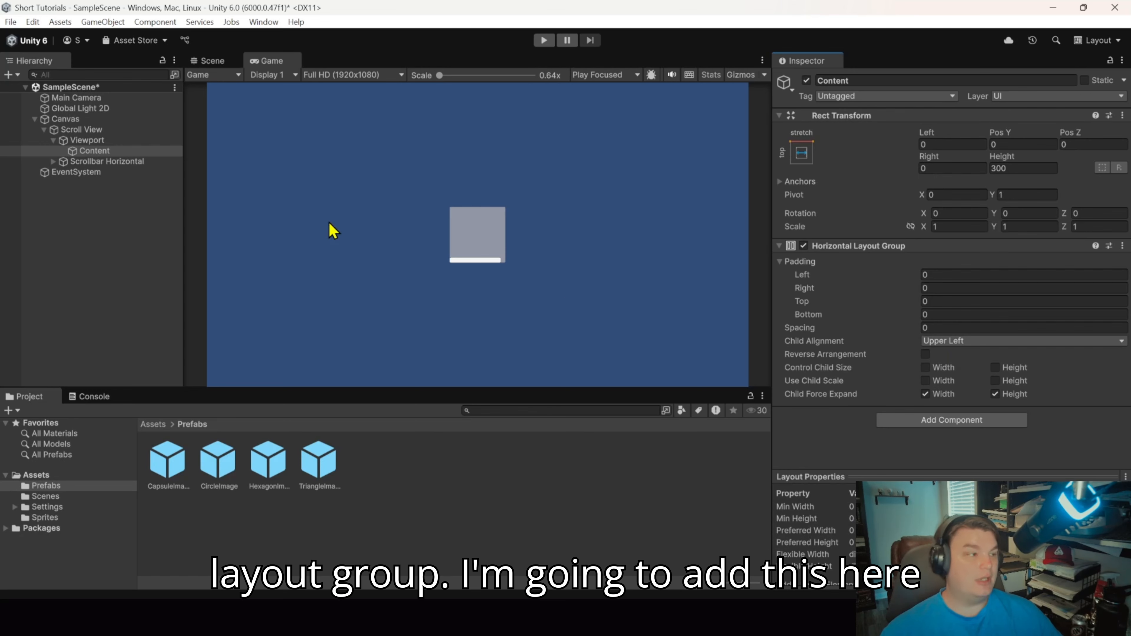
Place four sets of the capsule, circle, hexagon and triangle image prefabs under the Content object
{"action": "left_click", "coordinate": [307, 460]}
{"action": "left_click", "coordinate": [165, 465], "text": "shift"}
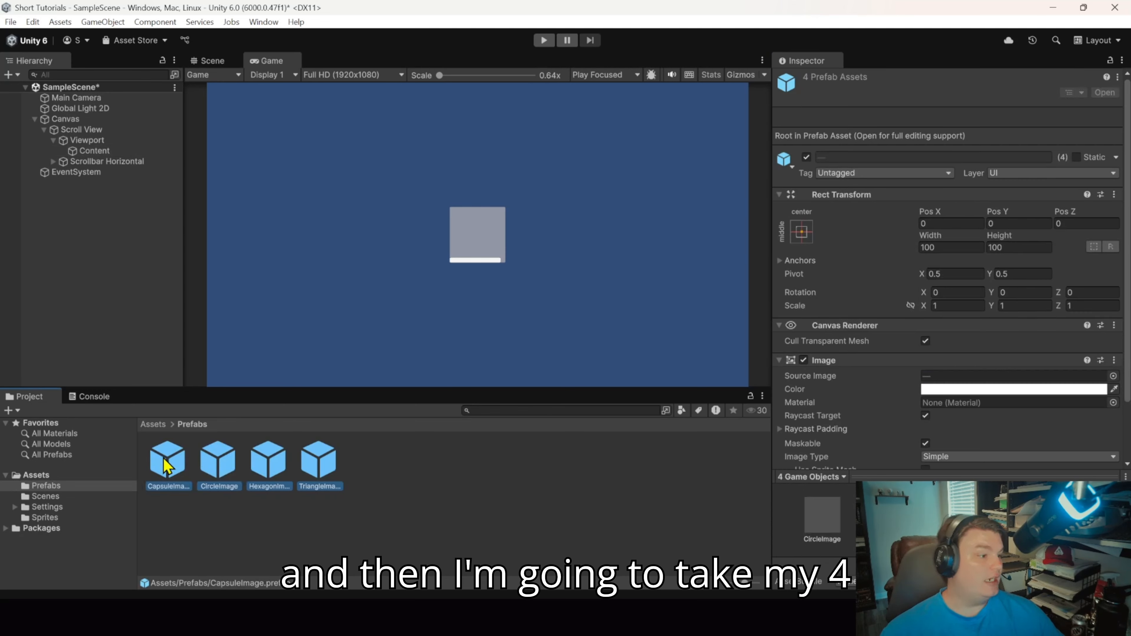
{"action": "left_click_drag", "start_coordinate": [173, 468], "coordinate": [103, 157]}
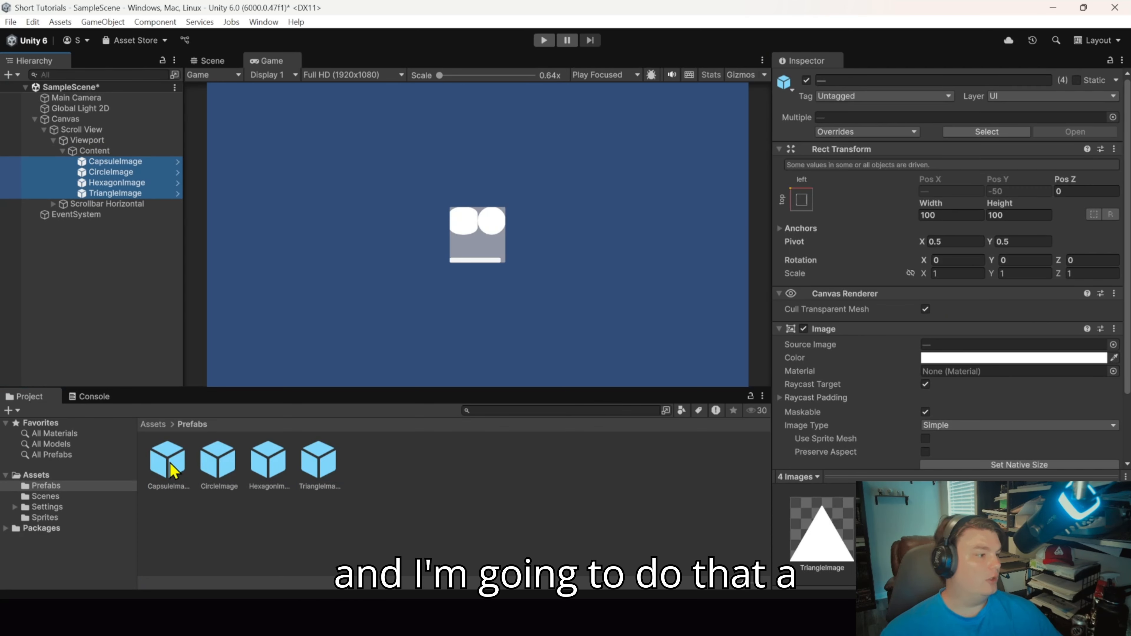
{"action": "left_click", "coordinate": [318, 461]}
{"action": "left_click", "coordinate": [167, 461], "text": "shift"}
{"action": "left_click_drag", "start_coordinate": [167, 461], "coordinate": [96, 154]}
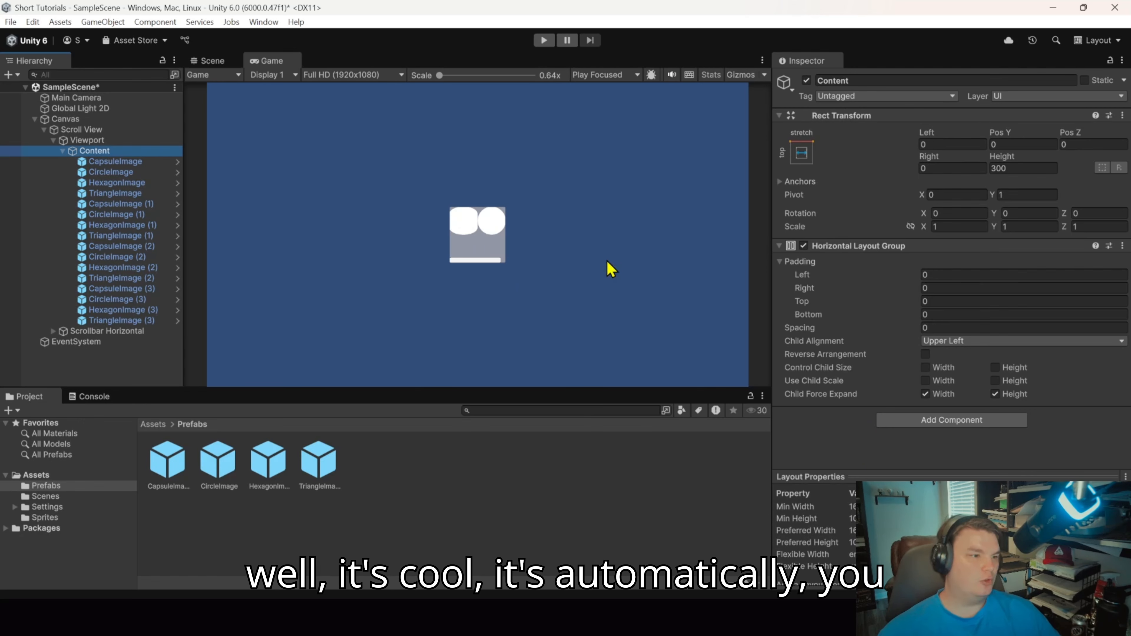
Examine in the Scene view how several of the images under Content are laid out
{"action": "left_click", "coordinate": [217, 61]}
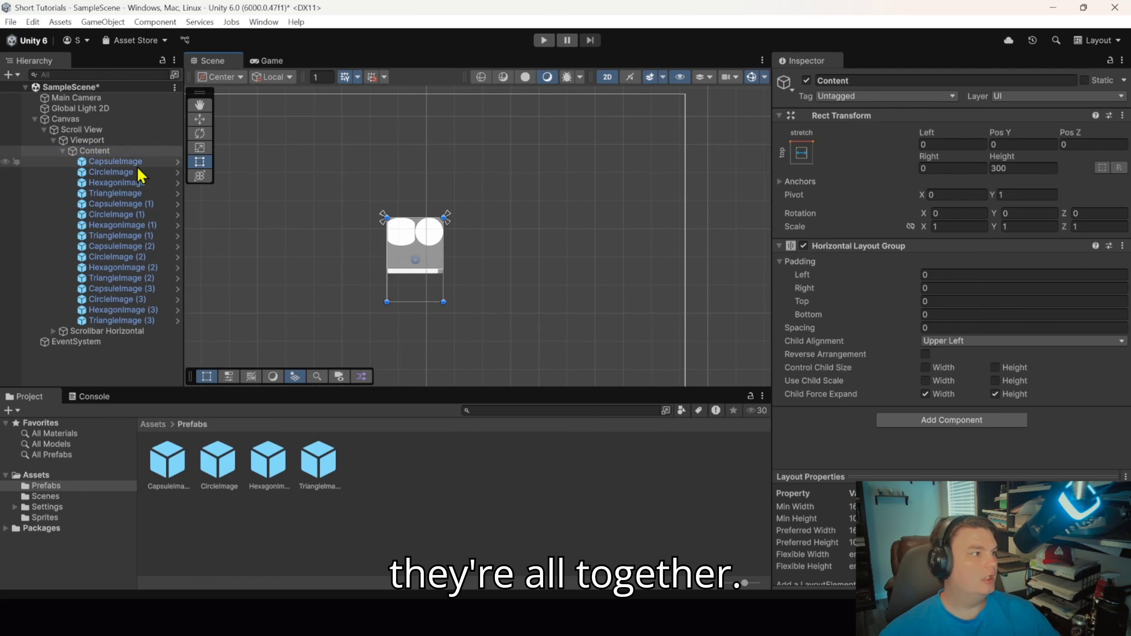
{"action": "left_click", "coordinate": [116, 161]}
{"action": "left_click", "coordinate": [114, 172]}
{"action": "left_click", "coordinate": [121, 203]}
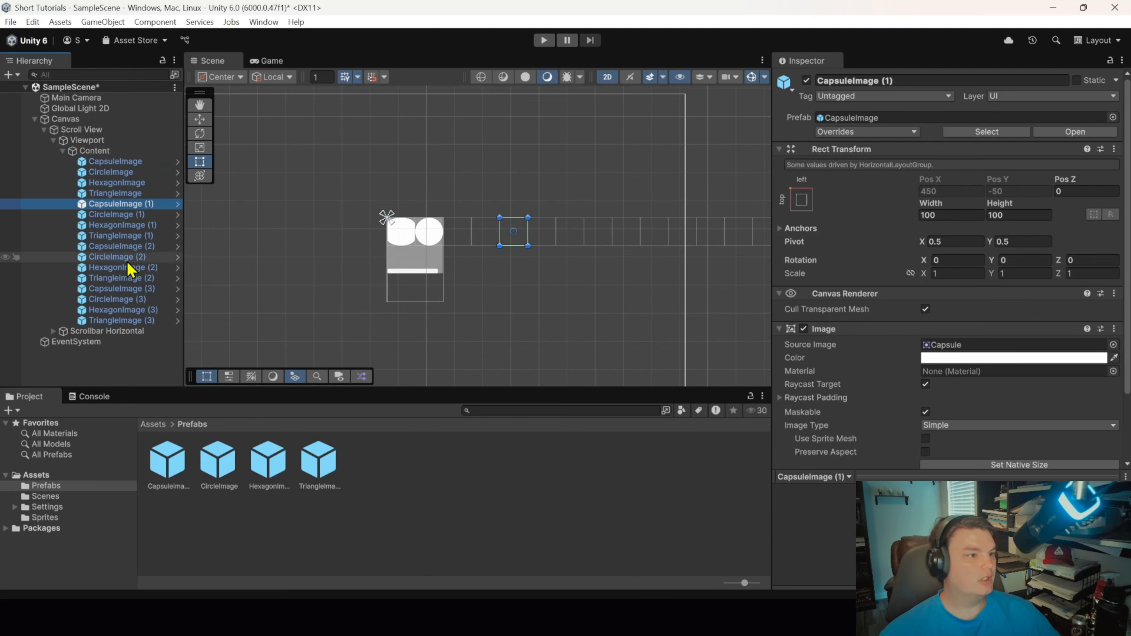
{"action": "left_click", "coordinate": [128, 262]}
{"action": "left_click", "coordinate": [118, 299]}
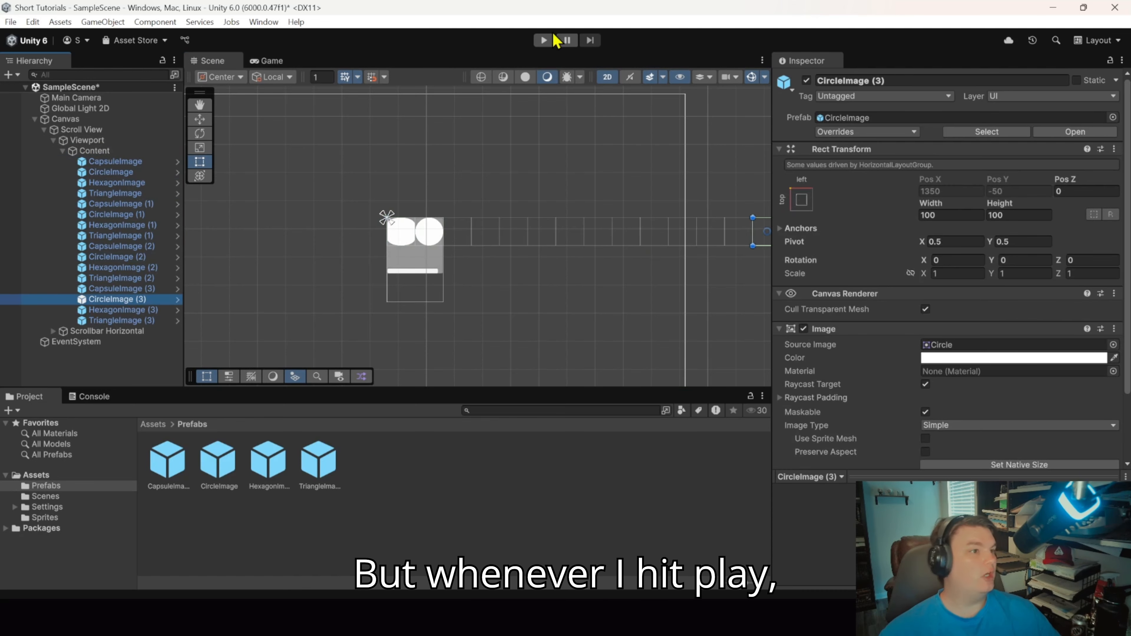
Run the scene to test scrolling the images horizontally, and inspect the Scroll View and Content objects
{"action": "left_click", "coordinate": [541, 40]}
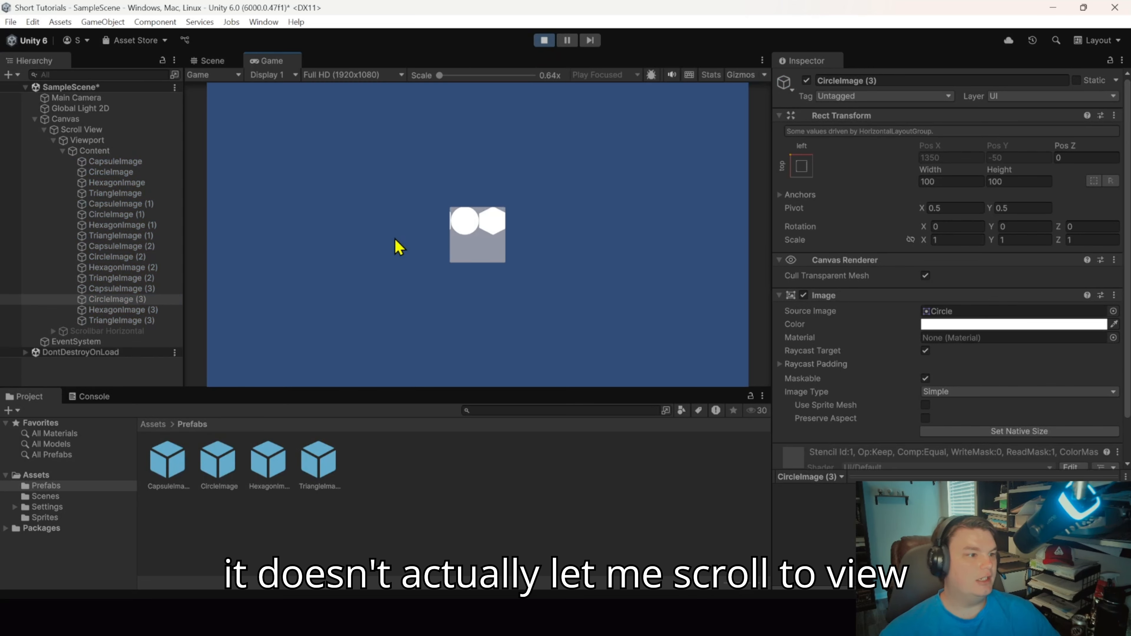
{"action": "left_click_drag", "start_coordinate": [396, 239], "coordinate": [478, 242]}
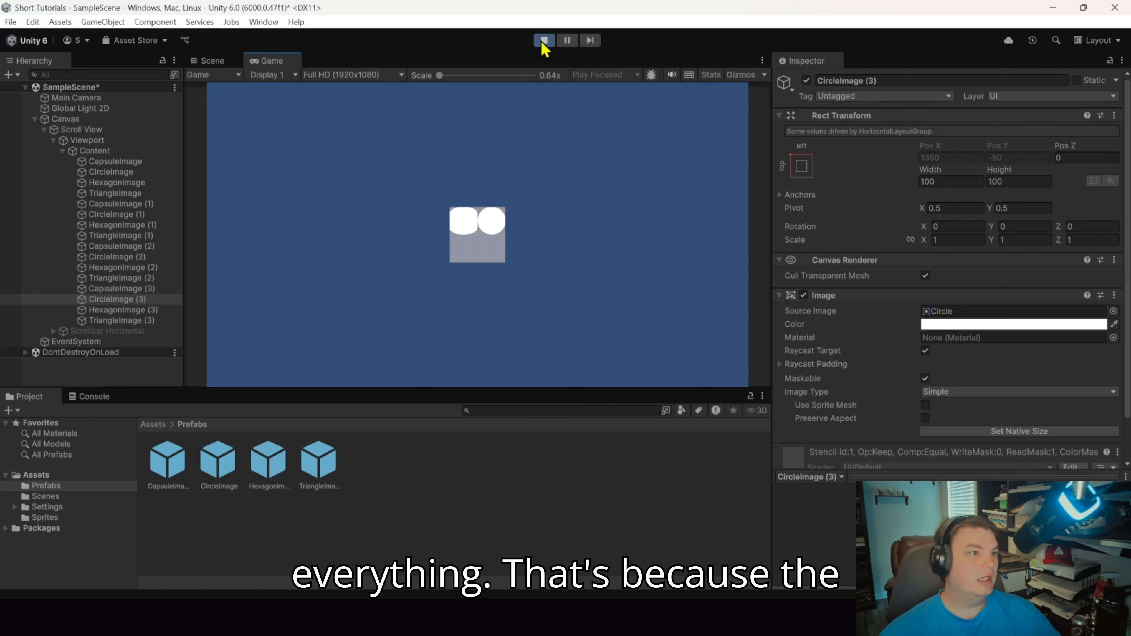
{"action": "left_click", "coordinate": [98, 130]}
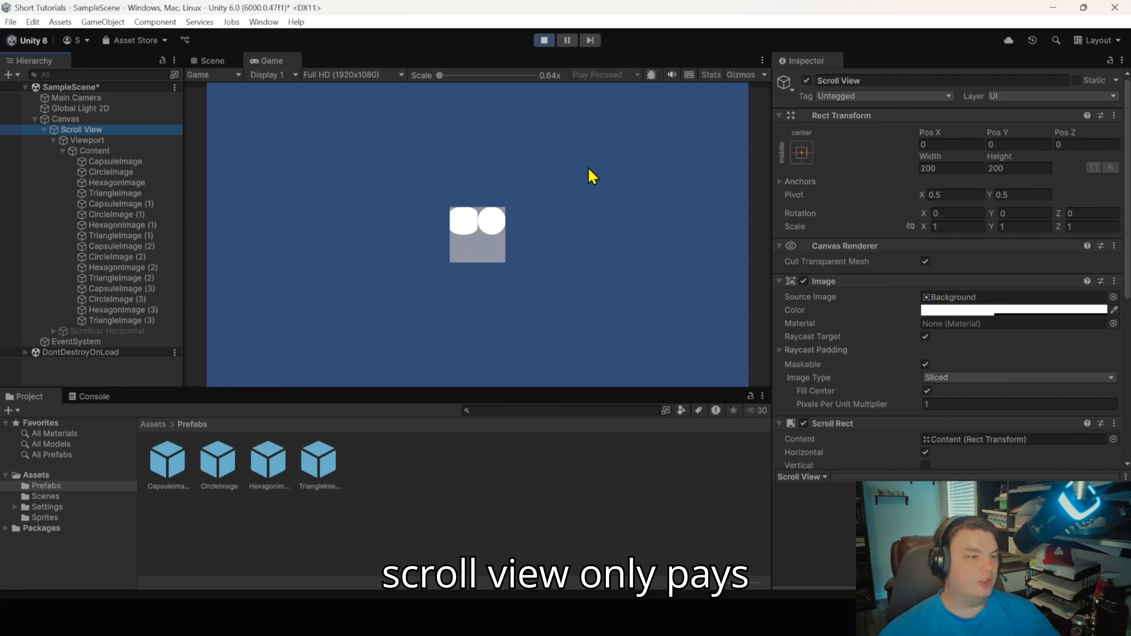
{"action": "left_click", "coordinate": [123, 152]}
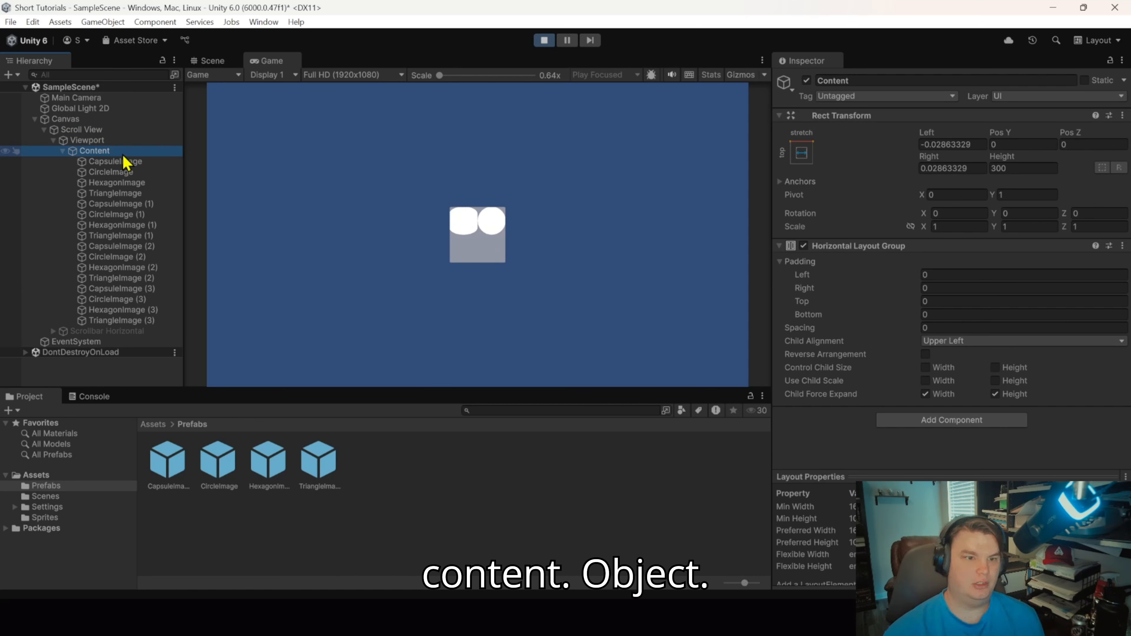
Stop the running scene, add a Content Size Fitter to the Content object and set its Horizontal Fit to Preferred Size
{"action": "left_click", "coordinate": [543, 41]}
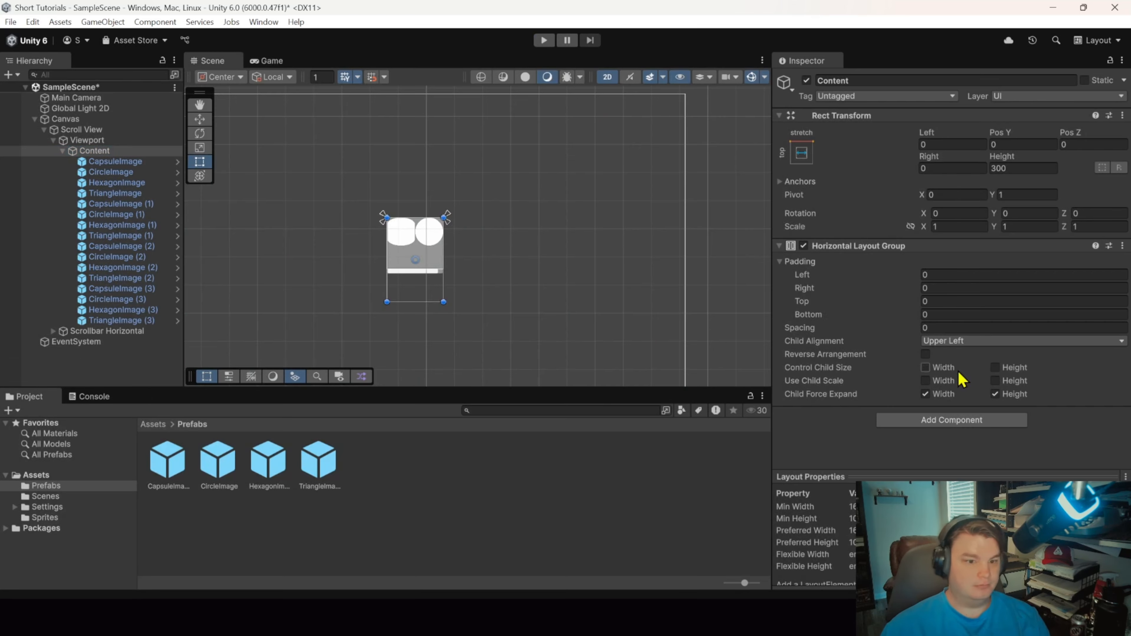
{"action": "left_click", "coordinate": [929, 422]}
{"action": "left_click", "coordinate": [837, 434]}
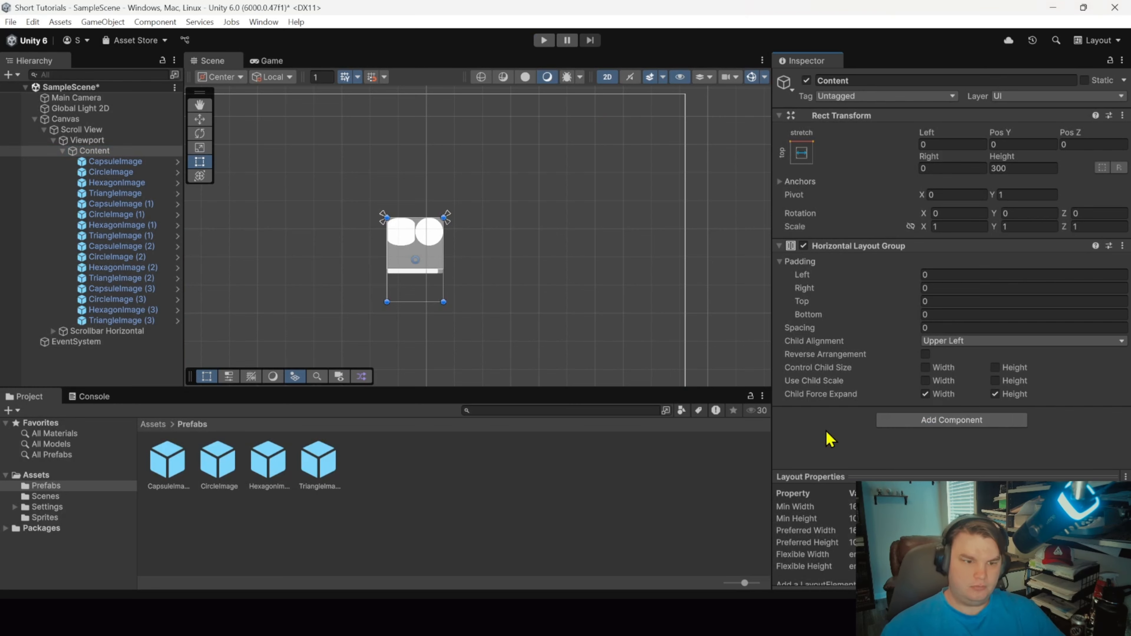
{"action": "left_click", "coordinate": [121, 152]}
{"action": "left_click", "coordinate": [960, 424]}
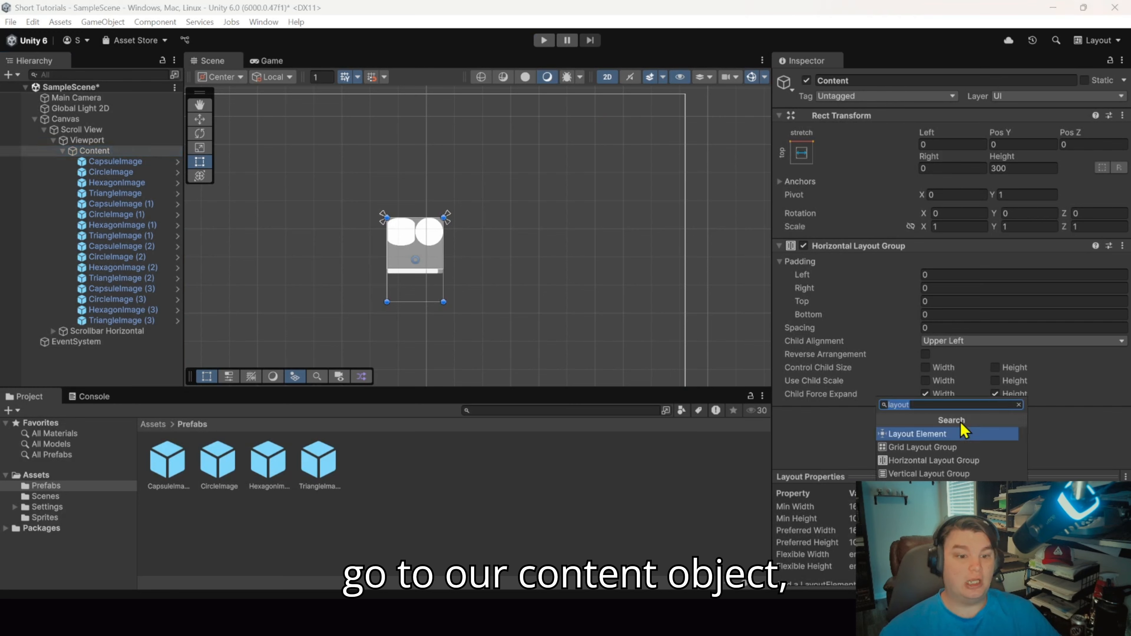
{"action": "type", "text": "cont"}
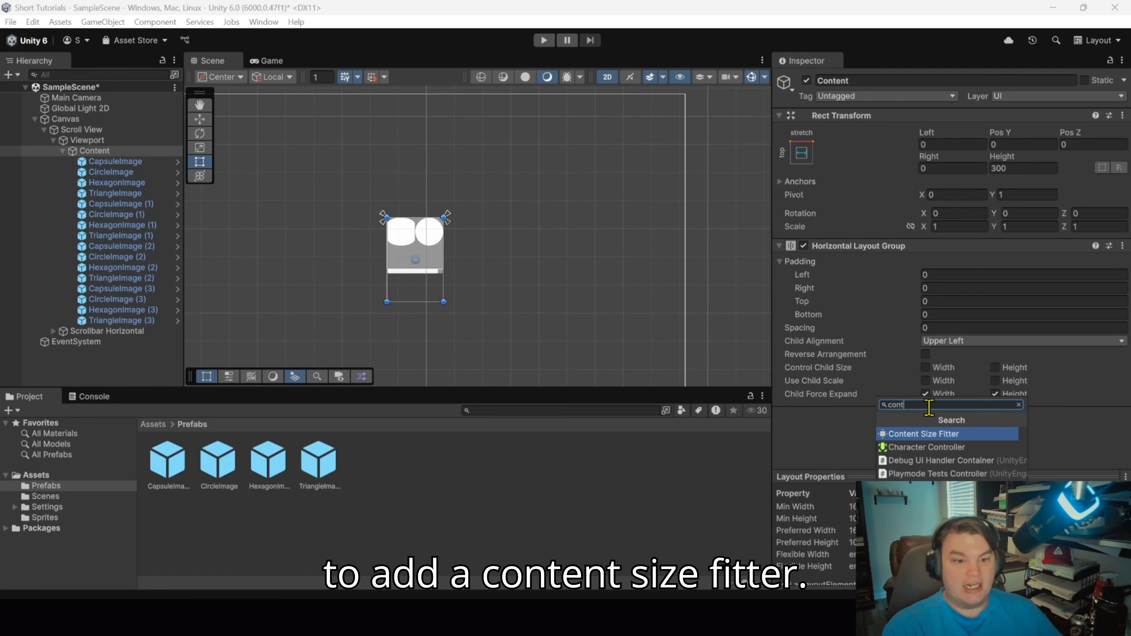
{"action": "left_click", "coordinate": [947, 434]}
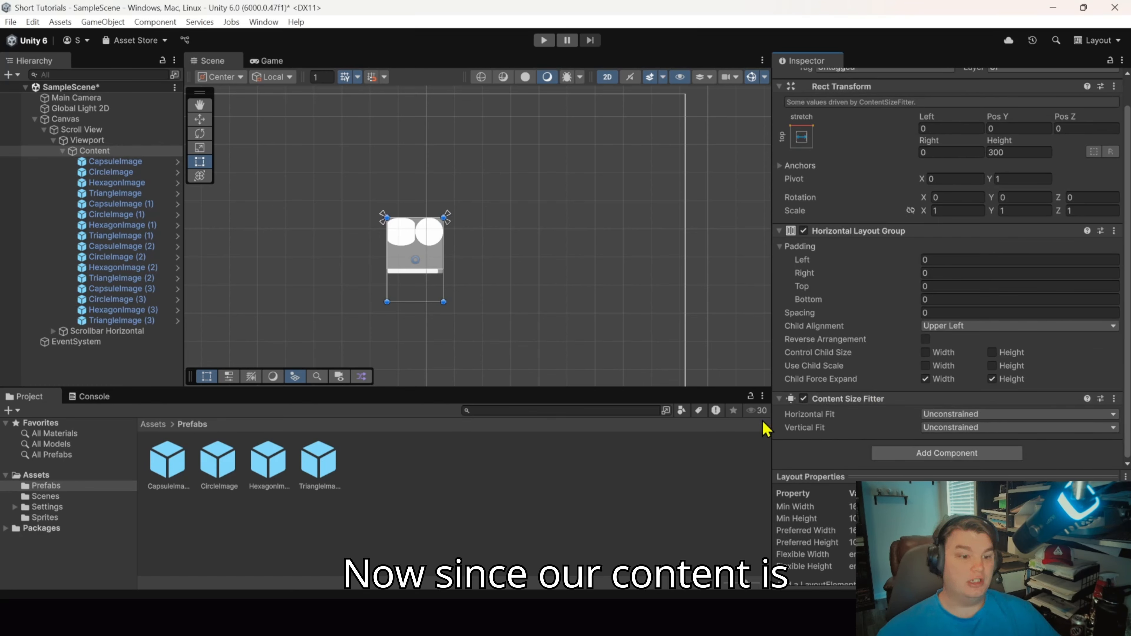
{"action": "left_click", "coordinate": [975, 415]}
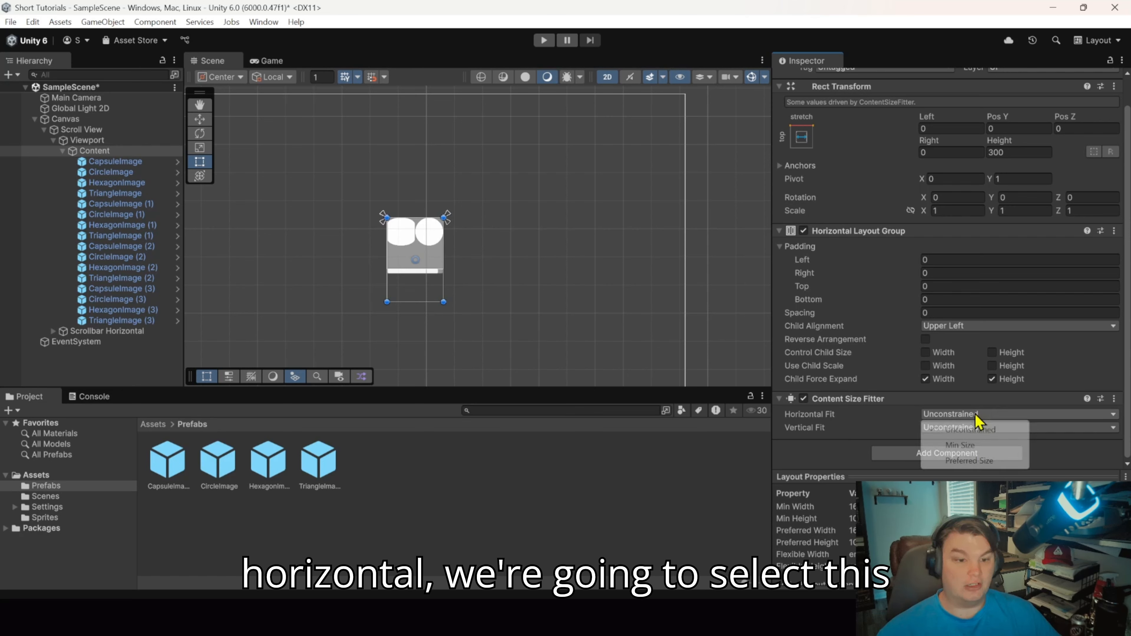
{"action": "left_click", "coordinate": [969, 460]}
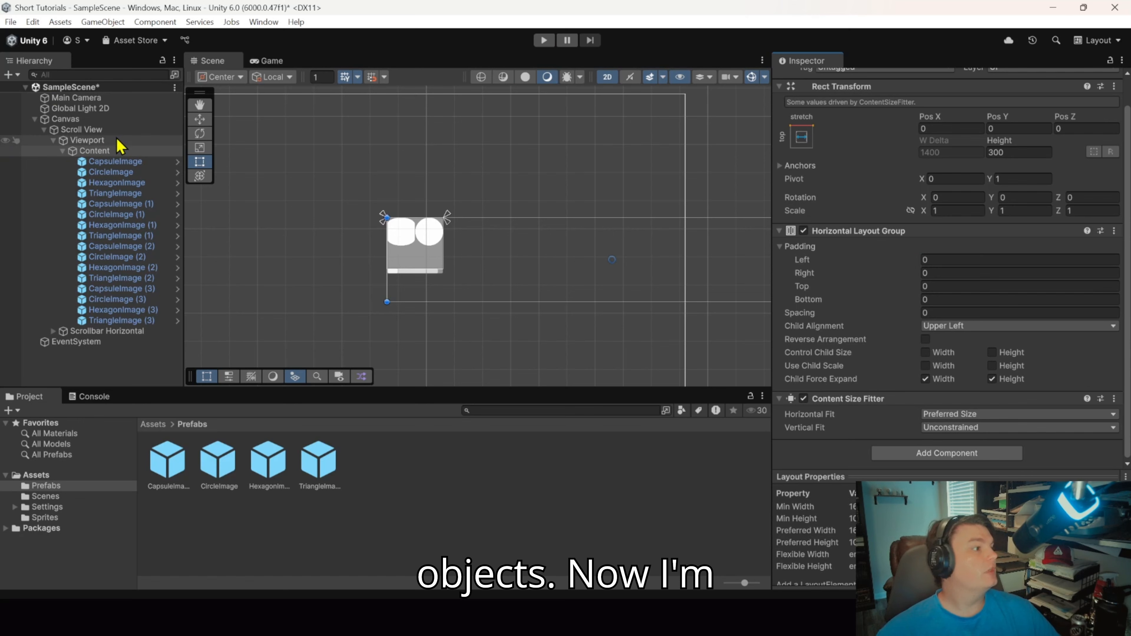
Run the scene to test scrolling the row of images with the horizontal scrollbar, and stop it
{"action": "left_click", "coordinate": [543, 41]}
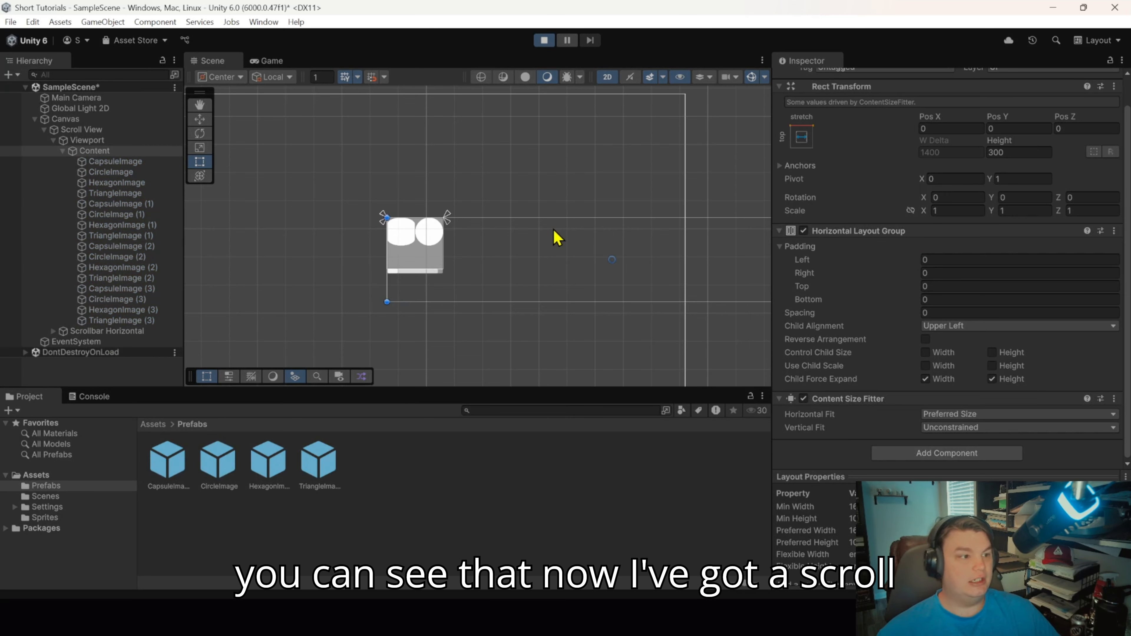
{"action": "mouse_move", "coordinate": [456, 260]}
{"action": "left_mouse_down"}
{"action": "mouse_move", "coordinate": [501, 261]}
{"action": "mouse_move", "coordinate": [441, 256]}
{"action": "left_mouse_up"}
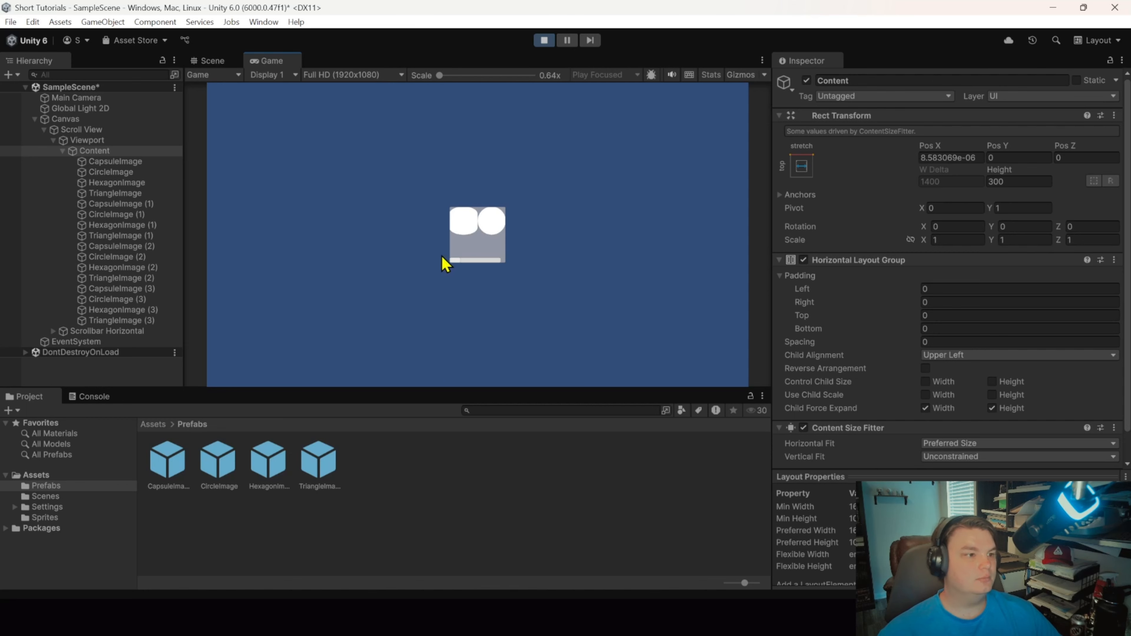
{"action": "left_click", "coordinate": [544, 40]}
Replace the Horizontal Layout Group on the Content object with a Grid Layout Group
{"action": "left_click", "coordinate": [107, 150]}
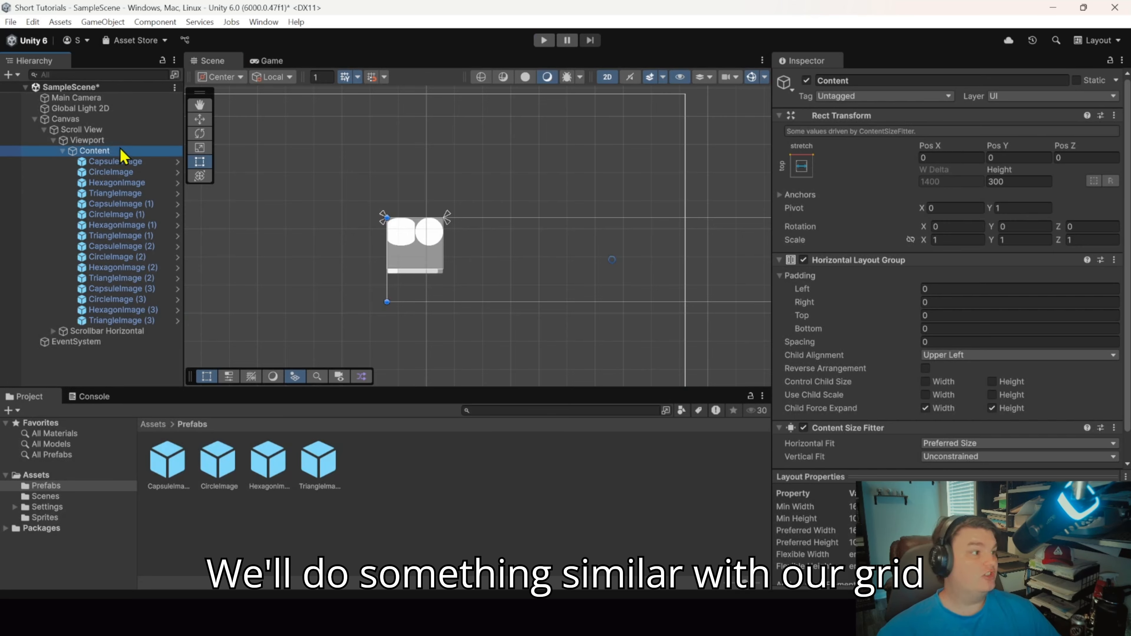
{"action": "left_click", "coordinate": [1115, 260]}
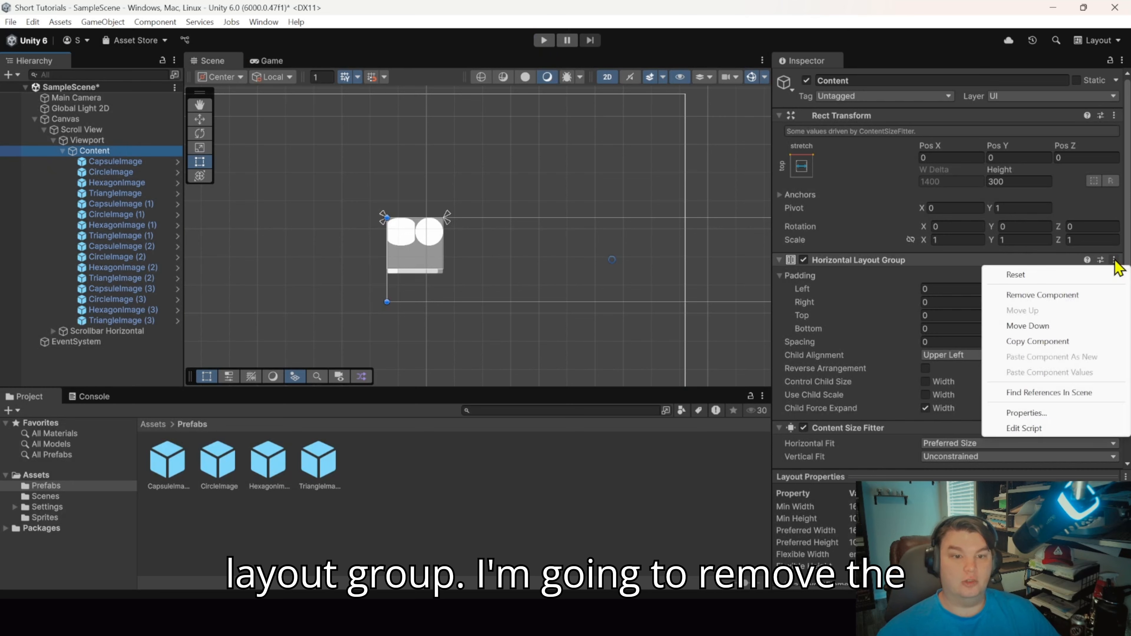
{"action": "left_click", "coordinate": [1065, 298]}
{"action": "left_click", "coordinate": [973, 316]}
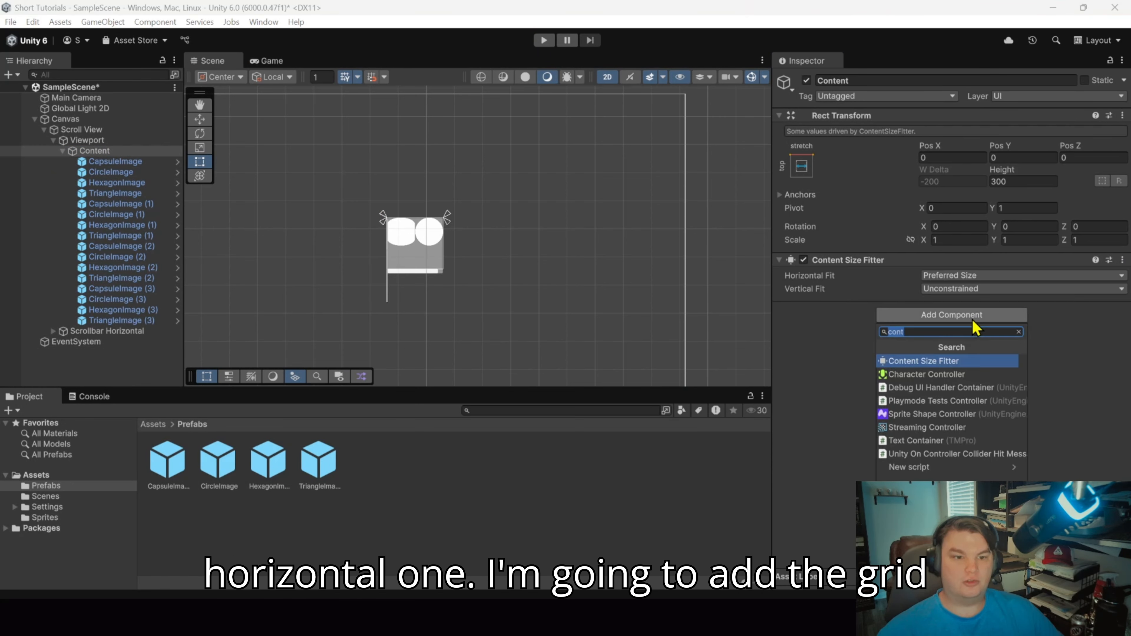
{"action": "type", "text": "grid layout"}
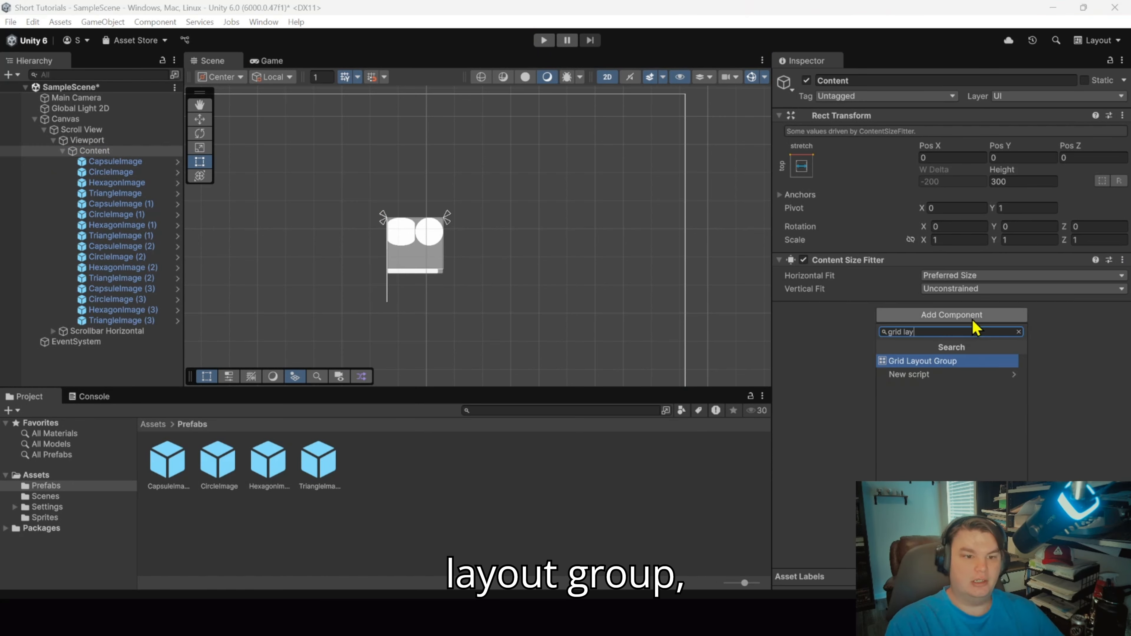
{"action": "left_click", "coordinate": [973, 363]}
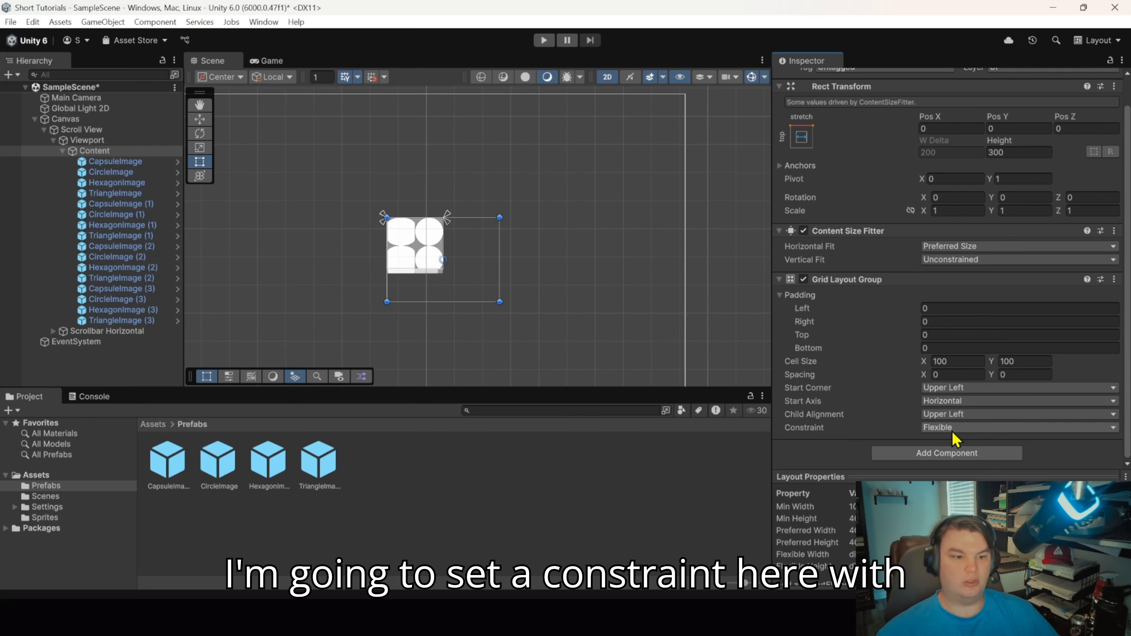
Constrain the Grid Layout Group to a Fixed Row Count with a Constraint Count of 2
{"action": "left_click", "coordinate": [958, 428]}
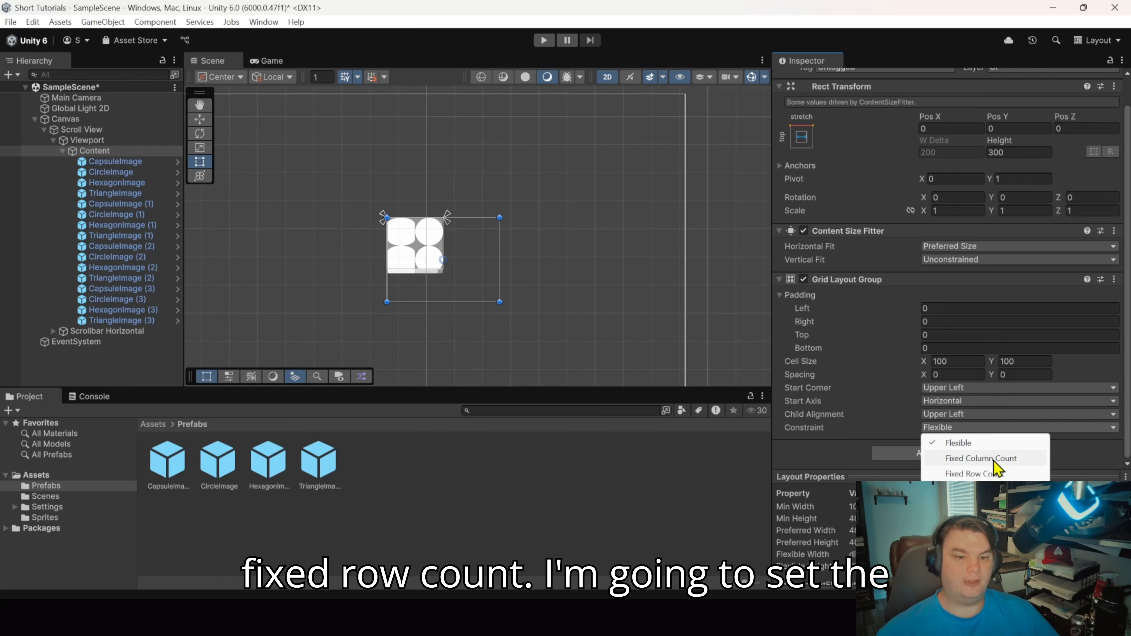
{"action": "left_click", "coordinate": [991, 473]}
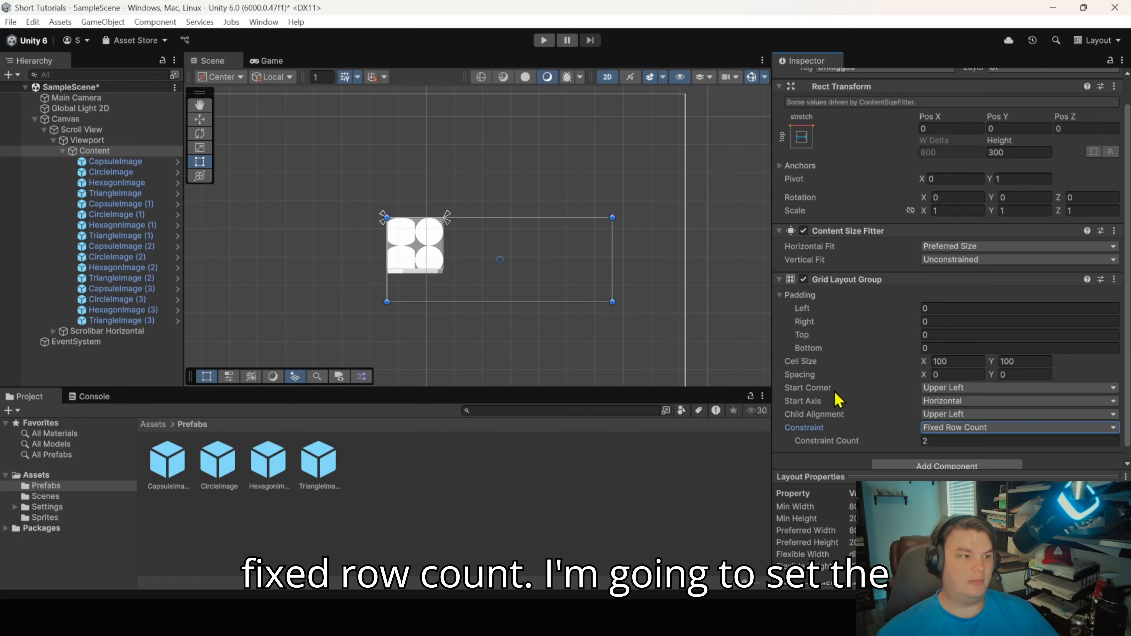
{"action": "left_click", "coordinate": [938, 440]}
{"action": "left_click", "coordinate": [840, 457]}
Run the scene to test scrolling the two-row grid with the horizontal scrollbar, and stop it
{"action": "left_click", "coordinate": [545, 41]}
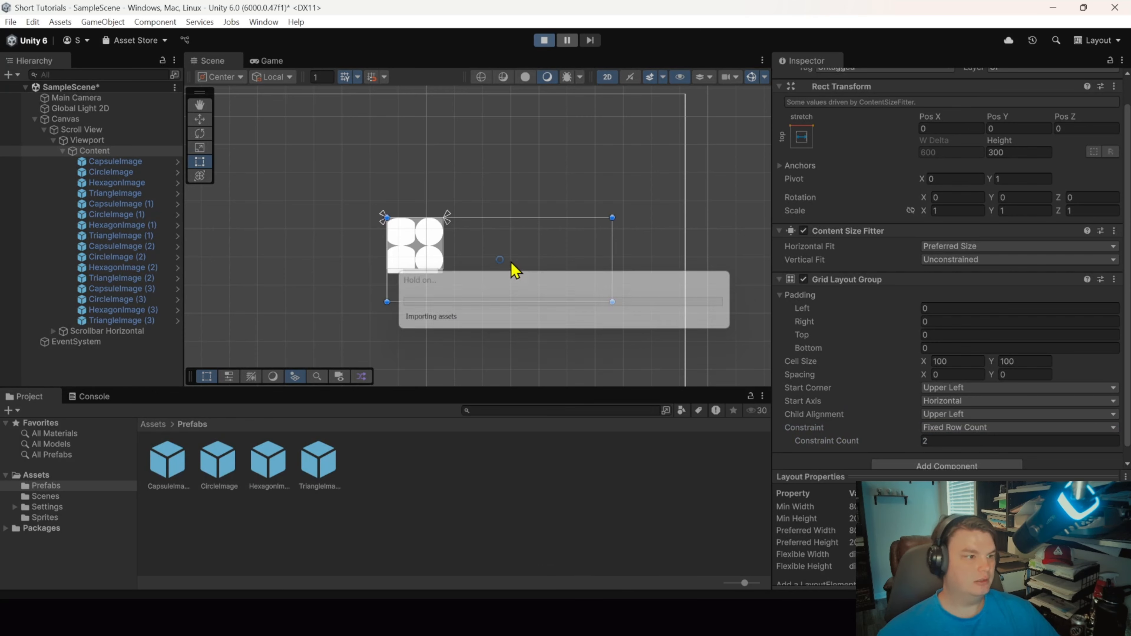
{"action": "left_click_drag", "start_coordinate": [462, 262], "coordinate": [428, 262]}
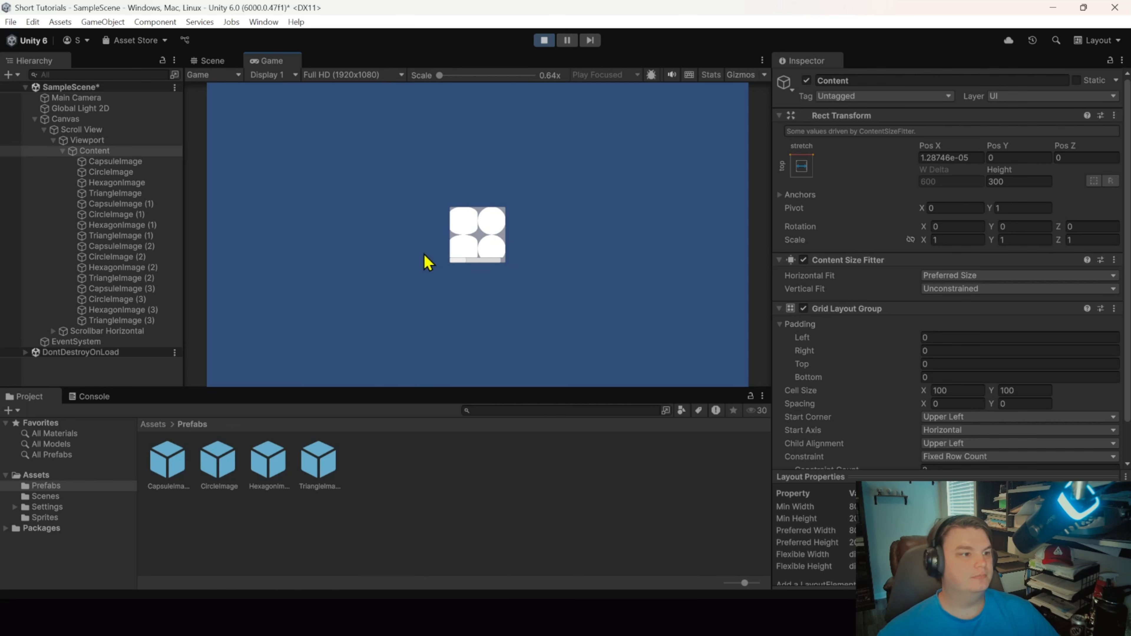
{"action": "left_click", "coordinate": [545, 39]}
Set the Grid Layout Group's left, right, top and bottom padding to 16
{"action": "scroll", "coordinate": [872, 397], "scroll_direction": "down", "scroll_amount": 2}
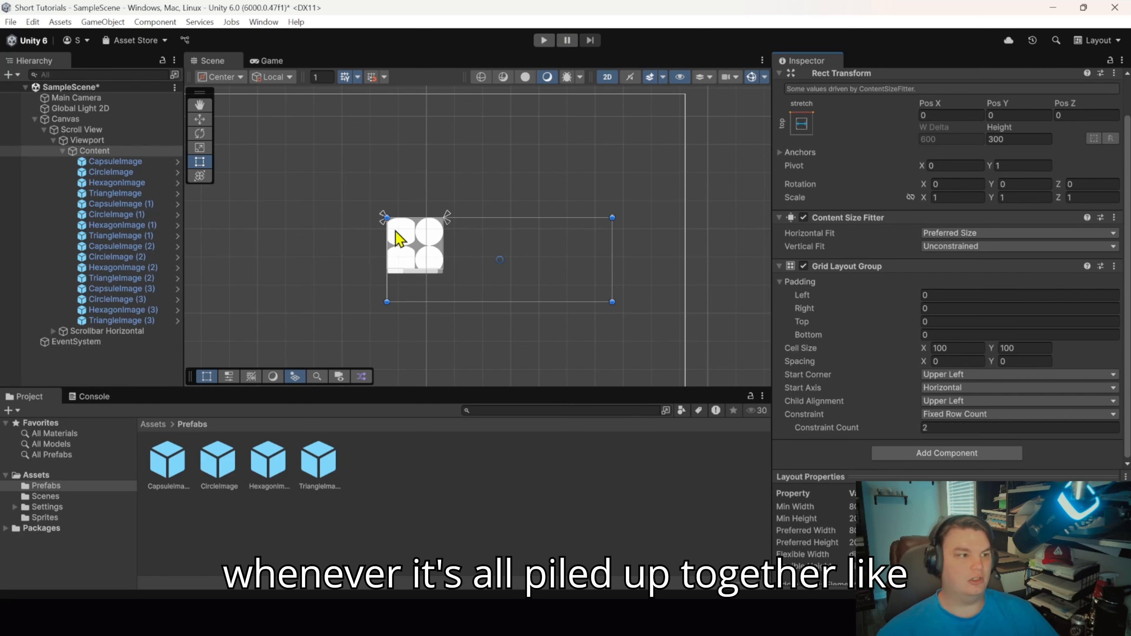
{"action": "left_click", "coordinate": [958, 297]}
{"action": "type", "text": "16"}
{"action": "left_click", "coordinate": [954, 307]}
{"action": "type", "text": "16"}
{"action": "left_click", "coordinate": [953, 323]}
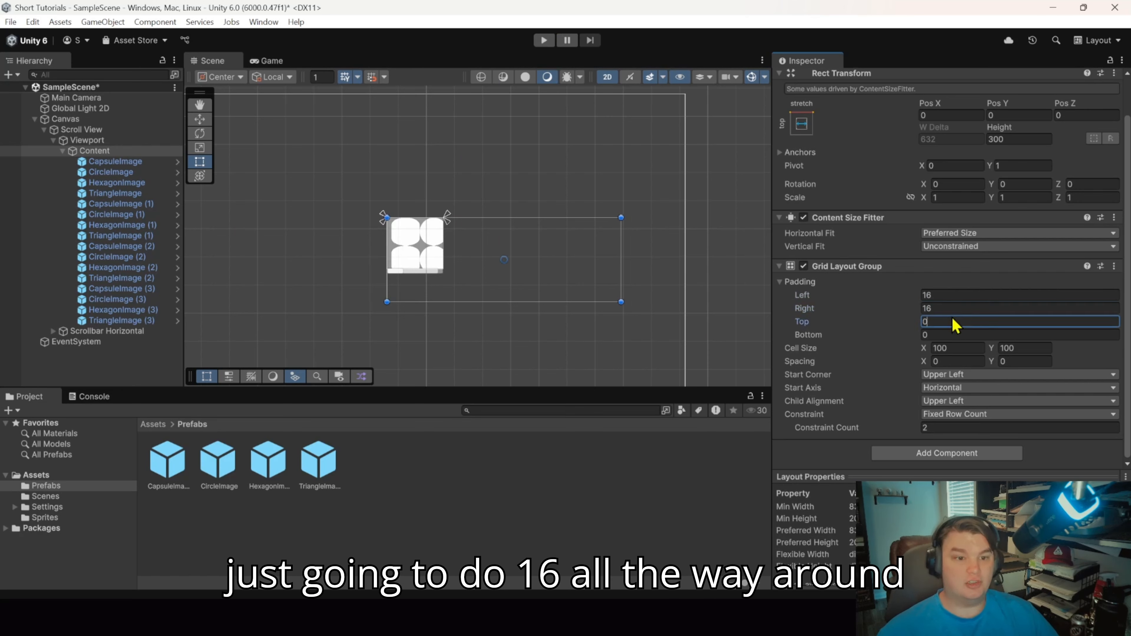
{"action": "type", "text": "16"}
{"action": "left_click", "coordinate": [946, 334]}
{"action": "type", "text": "16"}
Set the Grid Layout Group's X and Y spacing to 16
{"action": "left_click", "coordinate": [952, 361]}
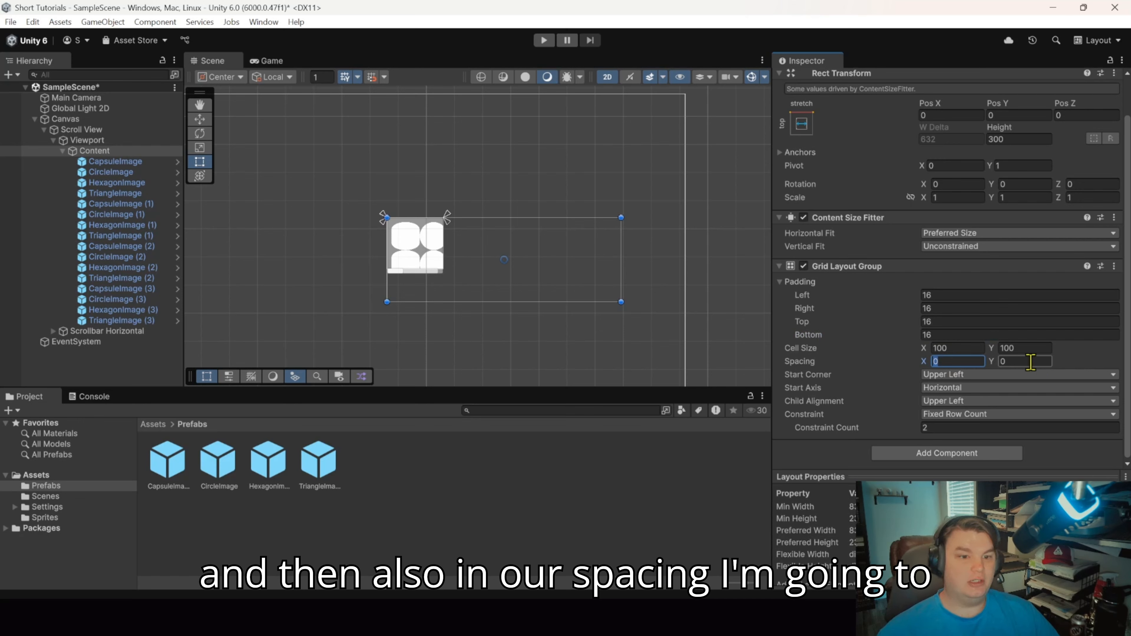
{"action": "type", "text": "16"}
{"action": "left_click", "coordinate": [1020, 362]}
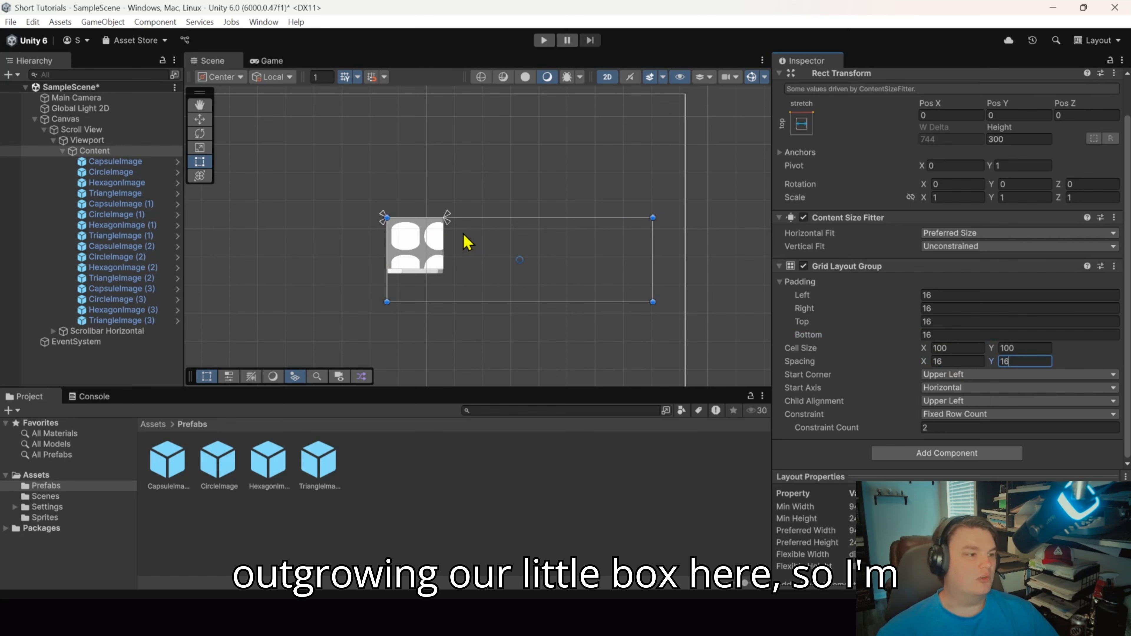
Resize the Scroll View object to a width of 256 and a height of 256
{"action": "left_click", "coordinate": [87, 130]}
{"action": "left_click", "coordinate": [951, 126]}
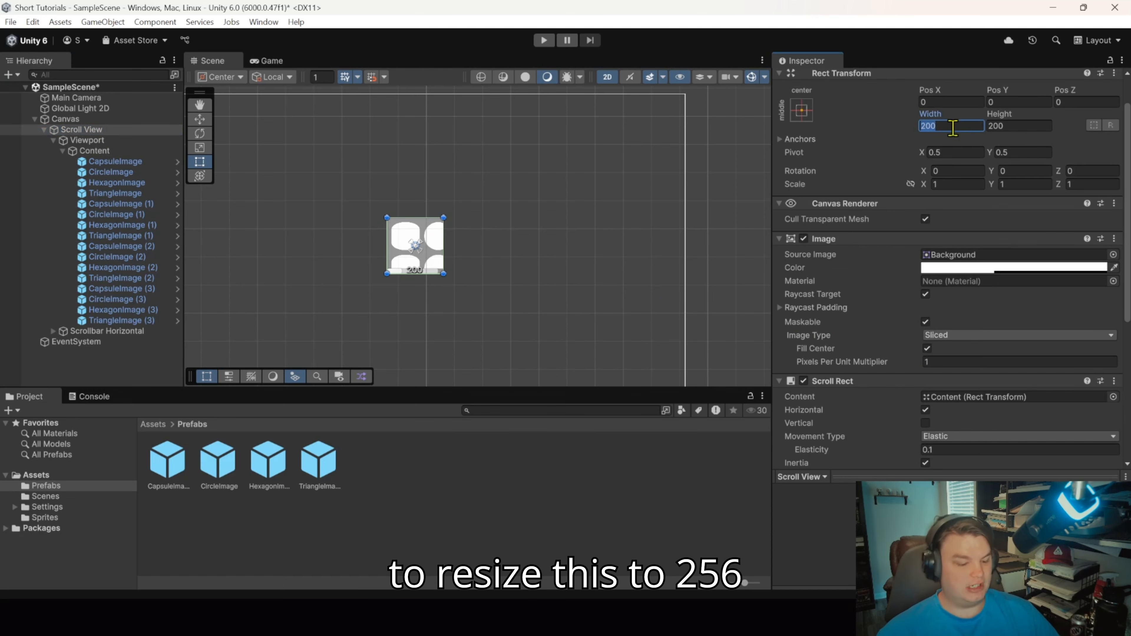
{"action": "type", "text": "256"}
{"action": "left_click", "coordinate": [1012, 127]}
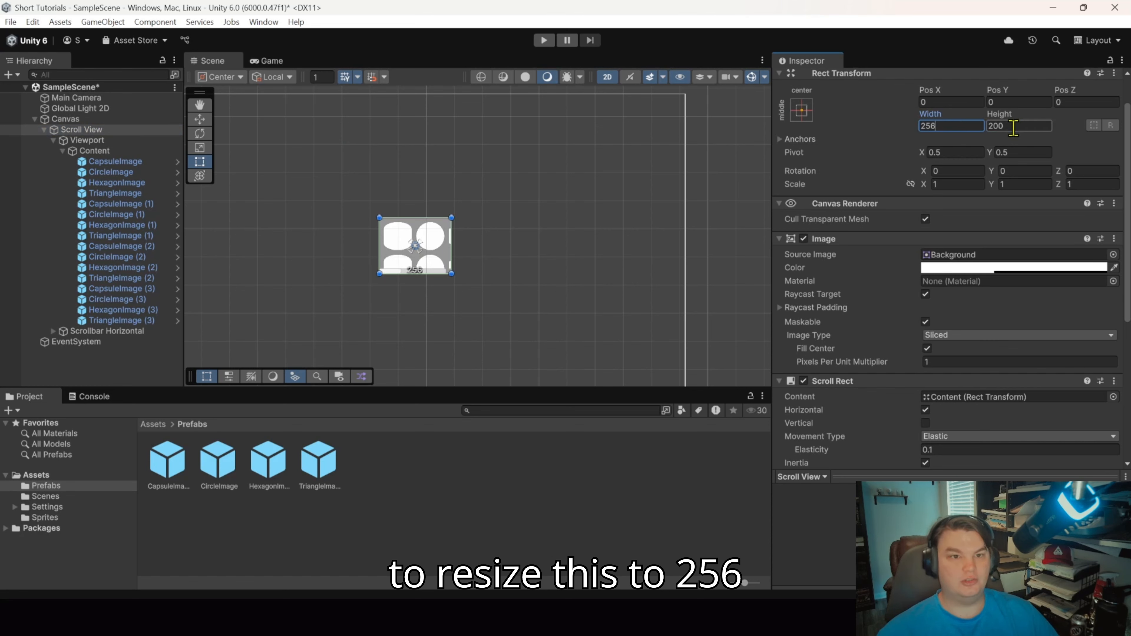
{"action": "type", "text": "256"}
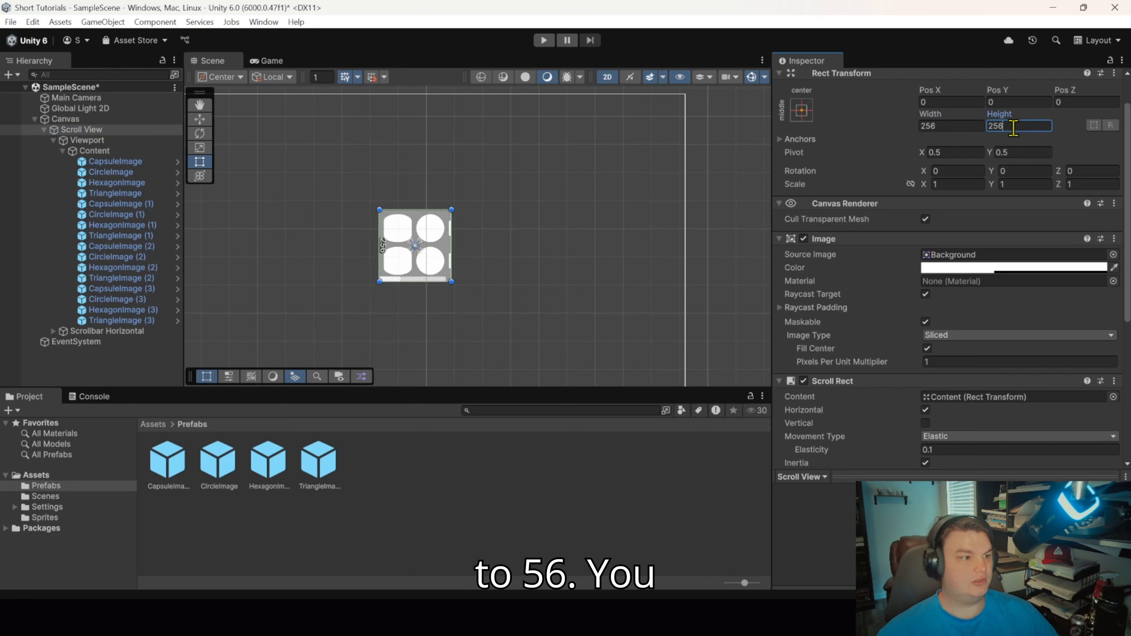
{"action": "left_click", "coordinate": [507, 305]}
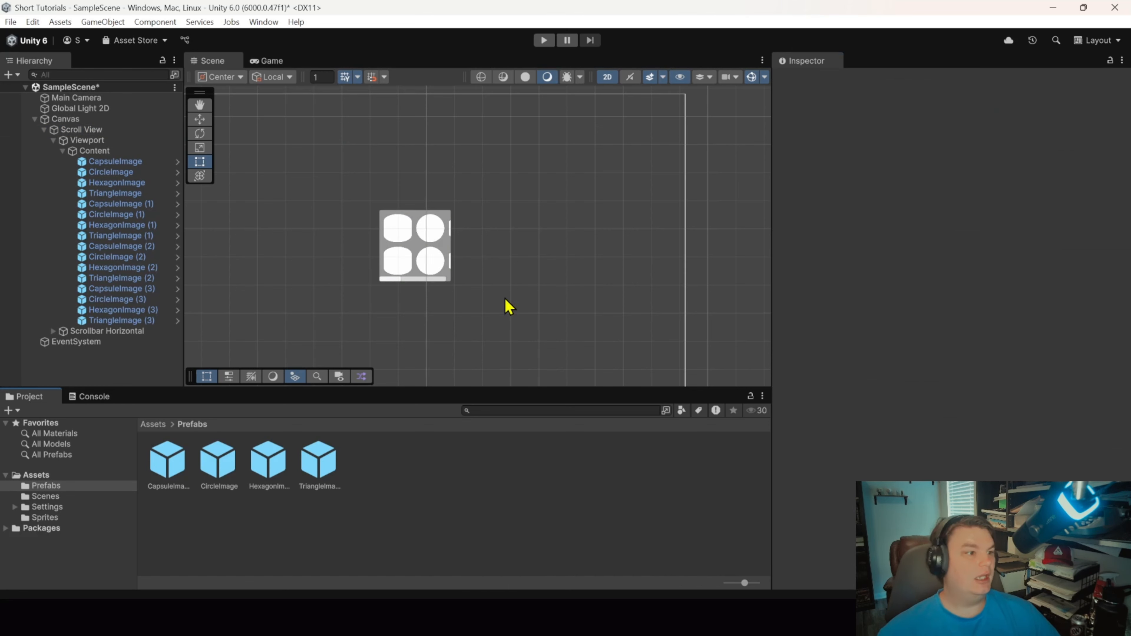
Run the scene, test the resized grid's scrollbar, and examine how the Scroll Rect's Elastic movement behaves when the images are overscrolled
{"action": "left_click", "coordinate": [544, 41]}
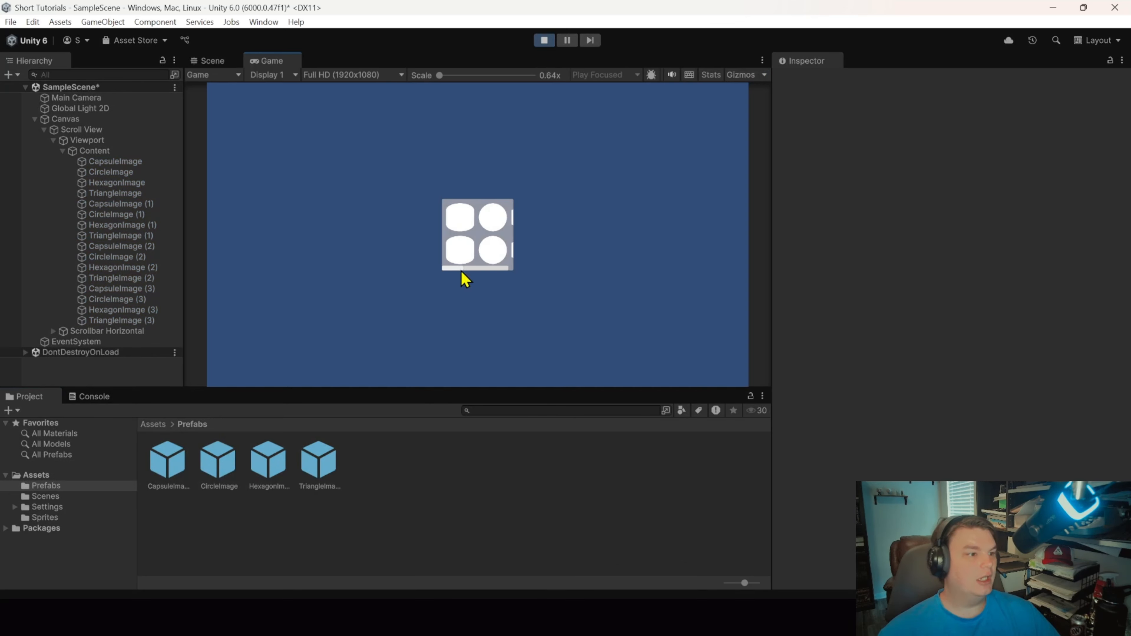
{"action": "mouse_move", "coordinate": [460, 269]}
{"action": "left_mouse_down"}
{"action": "mouse_move", "coordinate": [511, 269]}
{"action": "mouse_move", "coordinate": [441, 269]}
{"action": "left_mouse_up"}
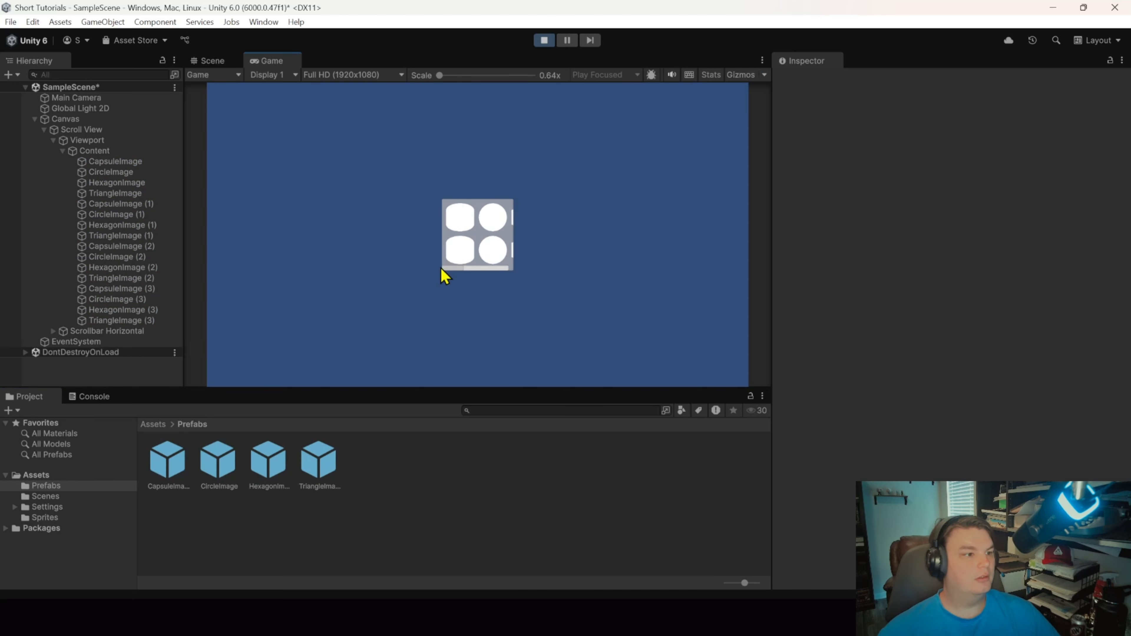
{"action": "left_click", "coordinate": [108, 129]}
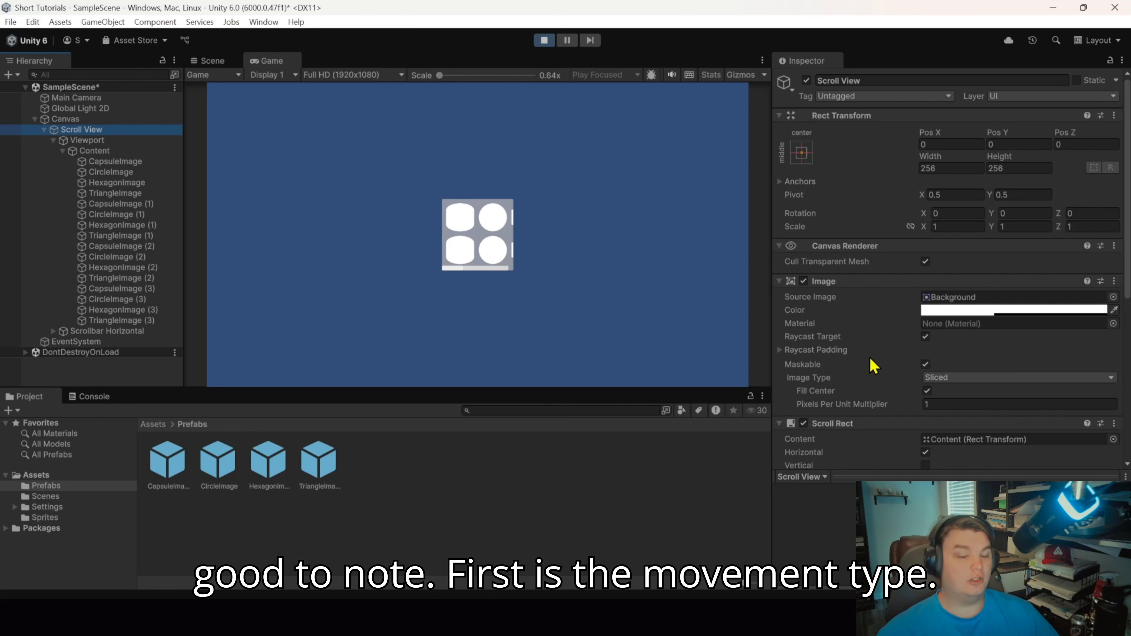
{"action": "scroll", "coordinate": [873, 374], "scroll_direction": "down", "scroll_amount": 7}
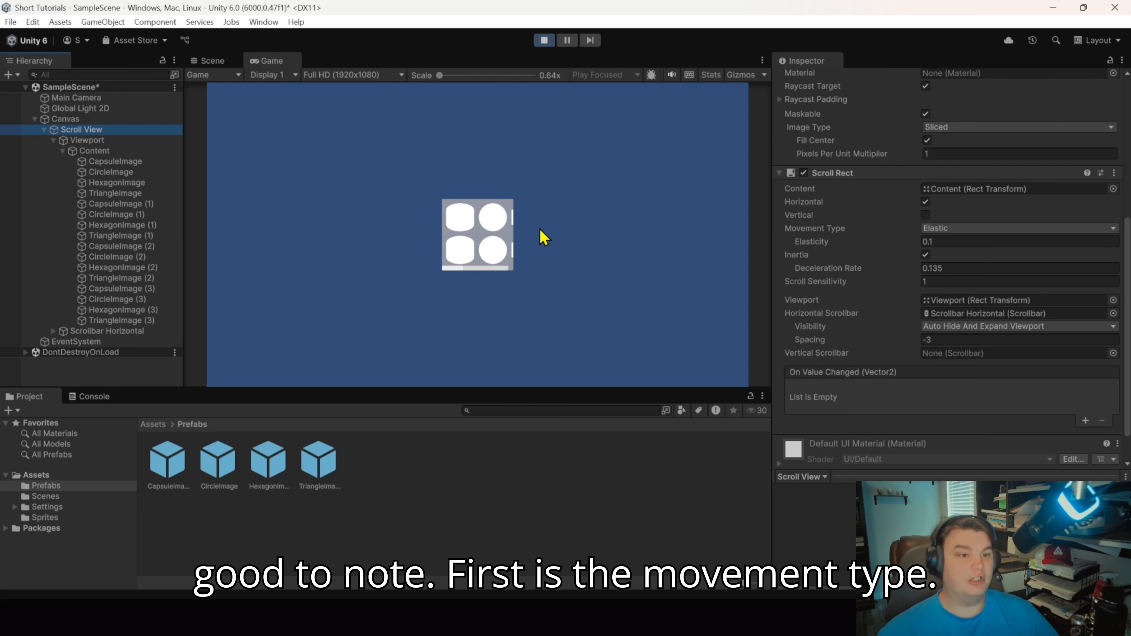
{"action": "left_click_drag", "start_coordinate": [469, 226], "coordinate": [374, 229]}
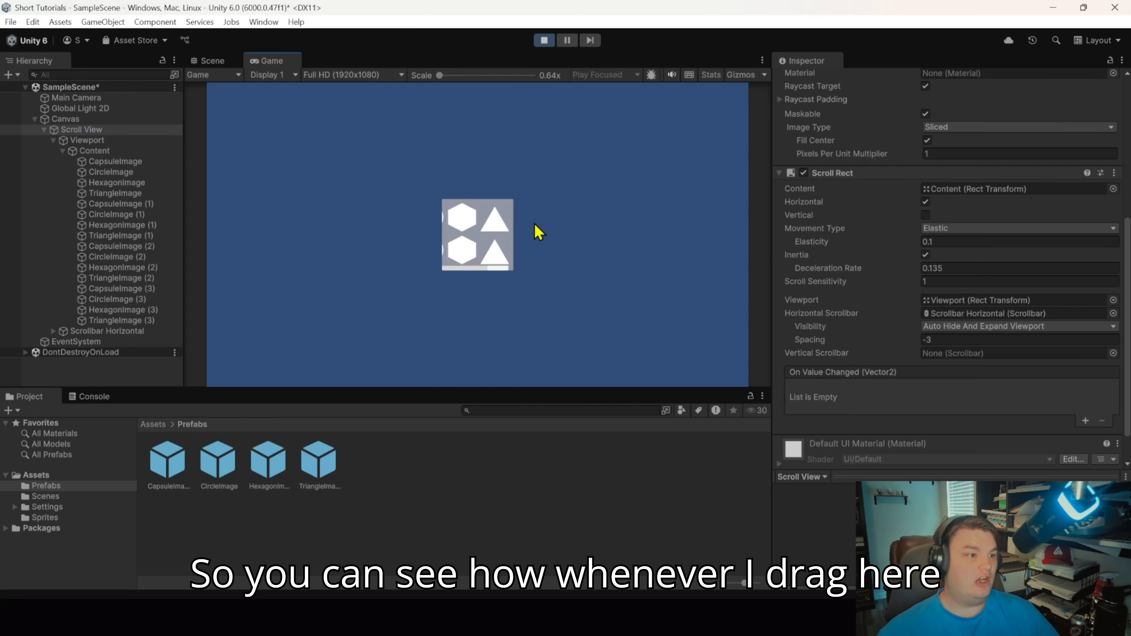
{"action": "left_click_drag", "start_coordinate": [539, 232], "coordinate": [704, 232]}
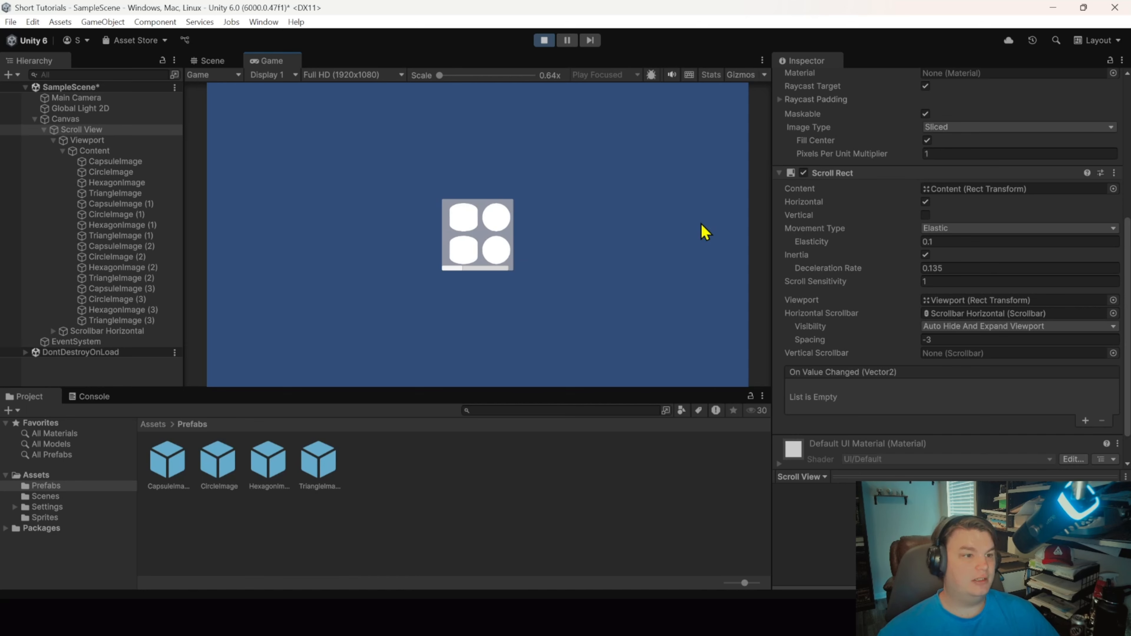
Set the Scroll Rect's Movement Type to Clamped and test scrolling the images past the edge
{"action": "left_click", "coordinate": [962, 230]}
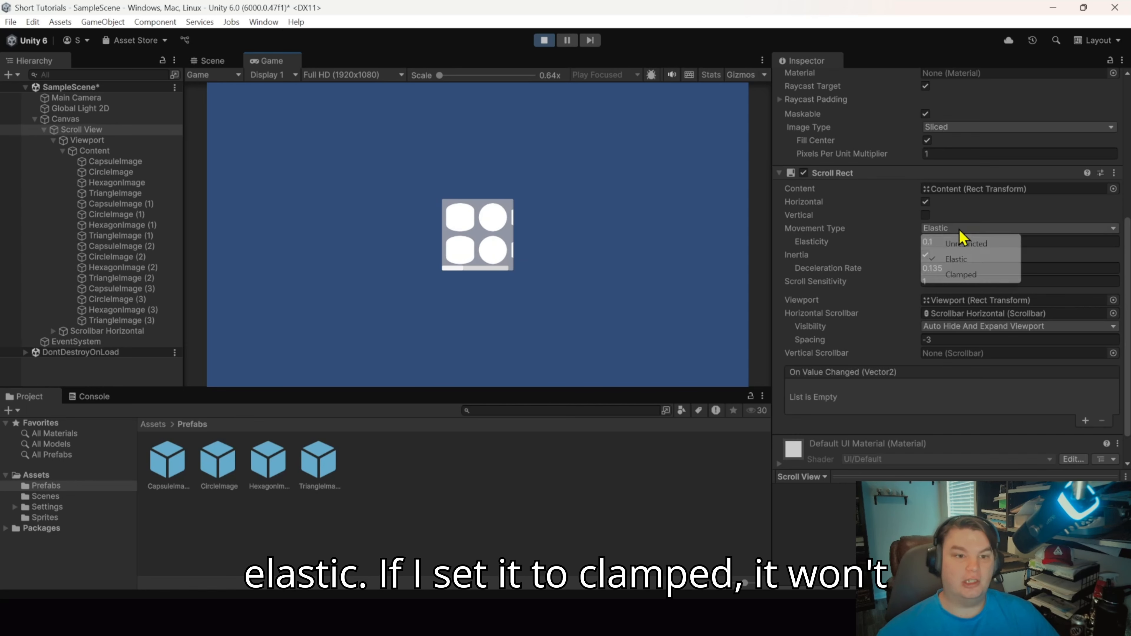
{"action": "left_click", "coordinate": [962, 274]}
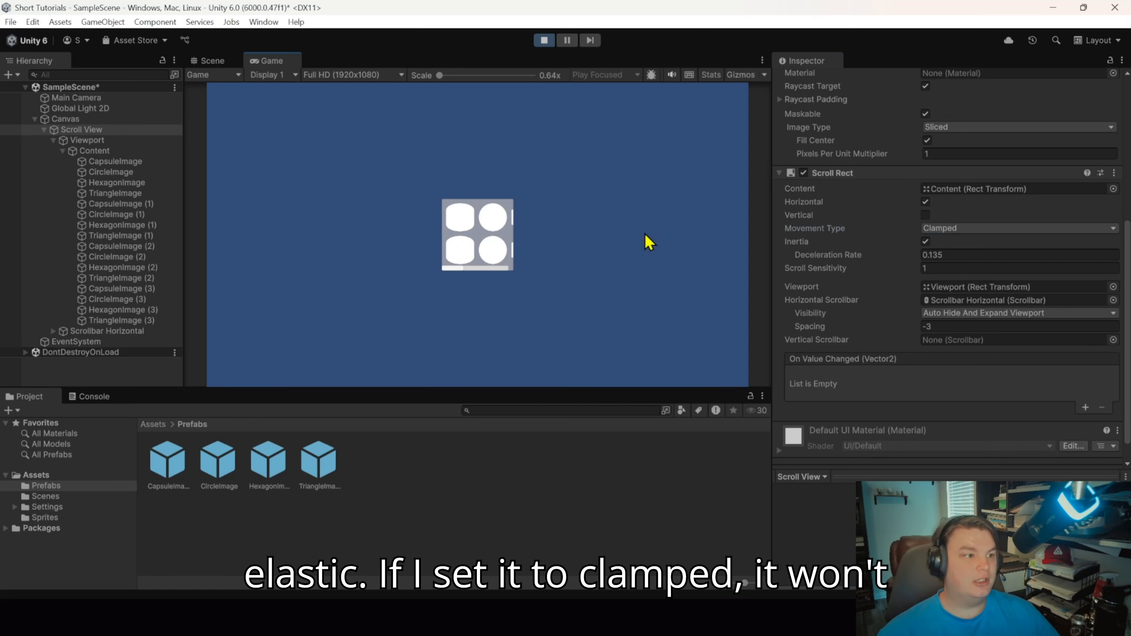
{"action": "left_click_drag", "start_coordinate": [483, 228], "coordinate": [401, 228]}
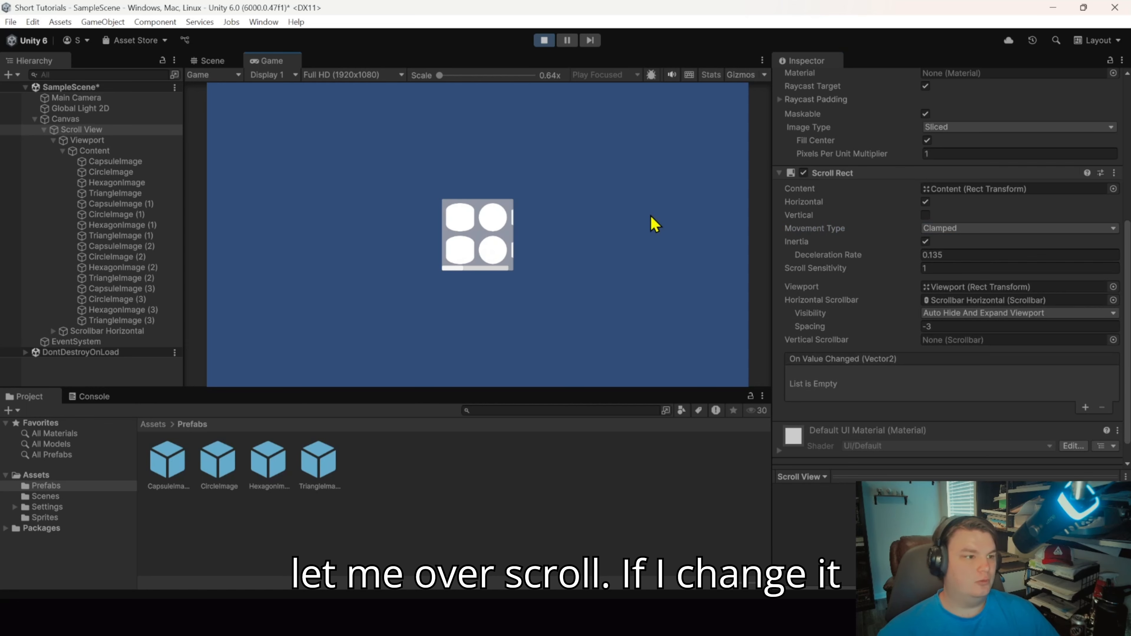
Set the Scroll Rect's Movement Type to Unrestricted and test scrolling the images far past the content's edge
{"action": "left_click", "coordinate": [1002, 230]}
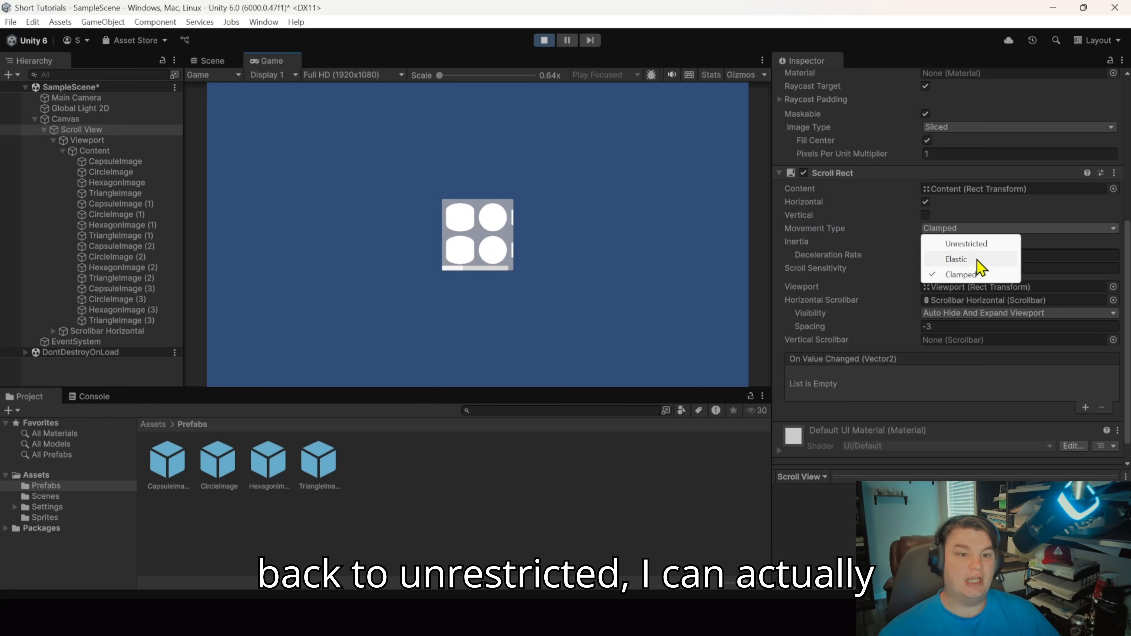
{"action": "left_click", "coordinate": [967, 244]}
{"action": "left_click_drag", "start_coordinate": [463, 245], "coordinate": [523, 252]}
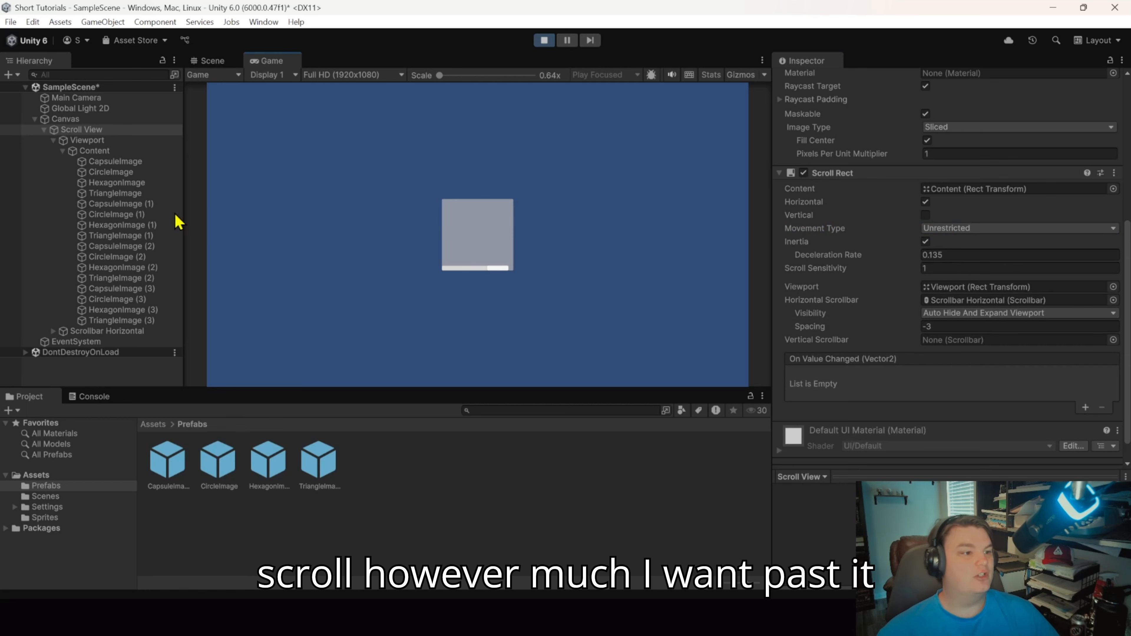
{"action": "left_click_drag", "start_coordinate": [733, 236], "coordinate": [473, 236]}
Switch the Scroll Rect's Movement Type to Elastic and test overscrolling the images in both directions
{"action": "left_click", "coordinate": [986, 228]}
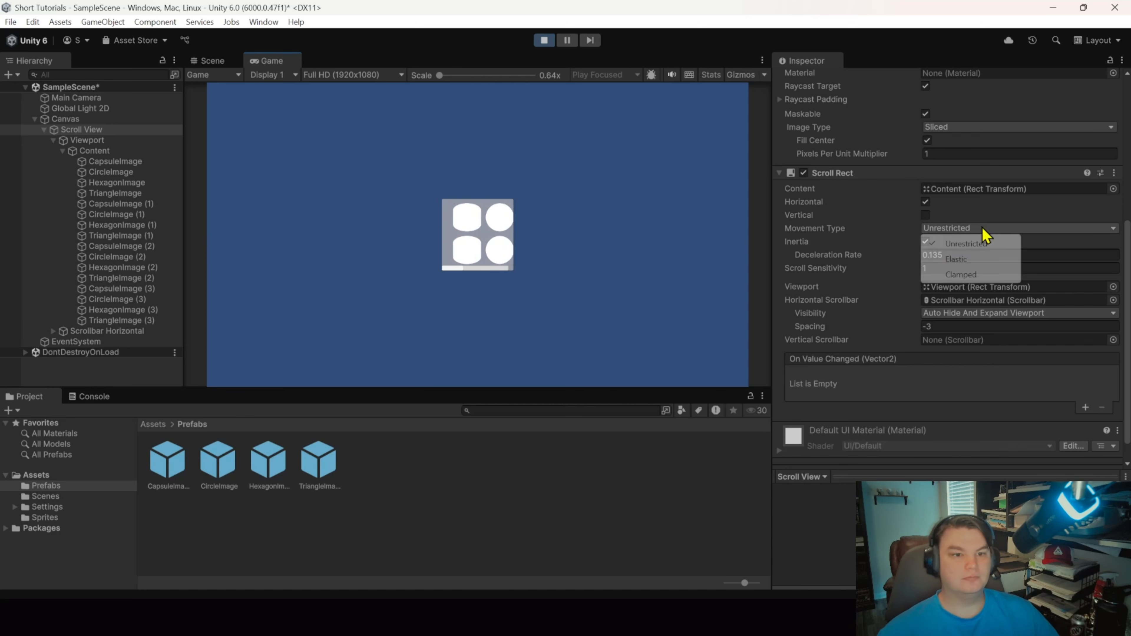
{"action": "left_click", "coordinate": [984, 260]}
{"action": "left_click_drag", "start_coordinate": [463, 234], "coordinate": [423, 214]}
{"action": "left_click_drag", "start_coordinate": [500, 232], "coordinate": [601, 234]}
{"action": "left_click", "coordinate": [958, 227]}
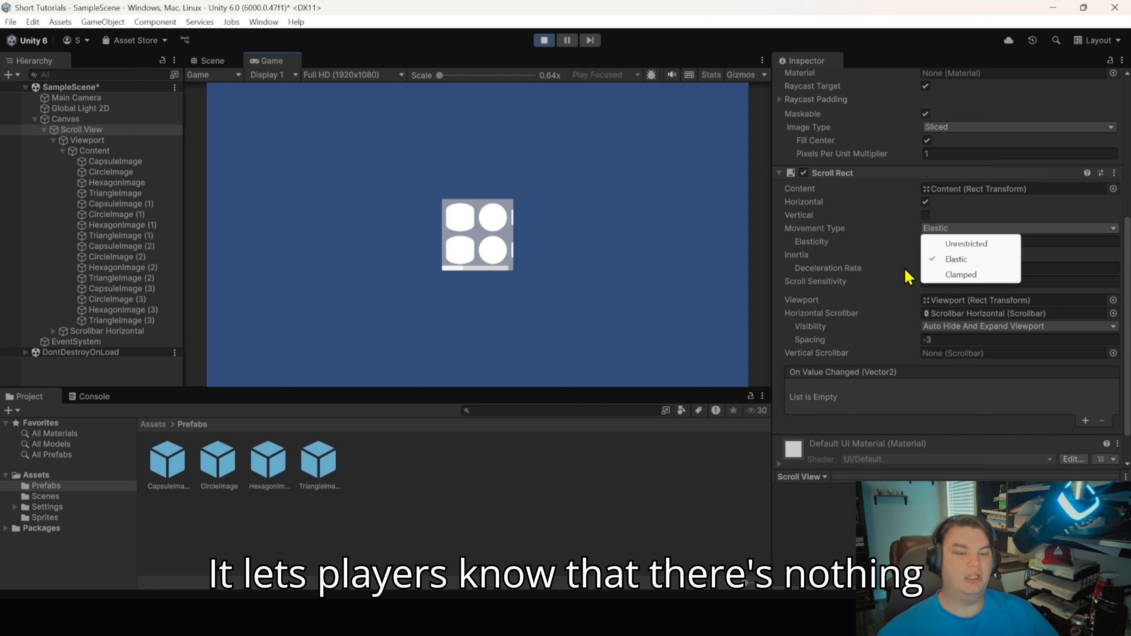
{"action": "left_click", "coordinate": [570, 207]}
{"action": "left_click_drag", "start_coordinate": [547, 234], "coordinate": [512, 242]}
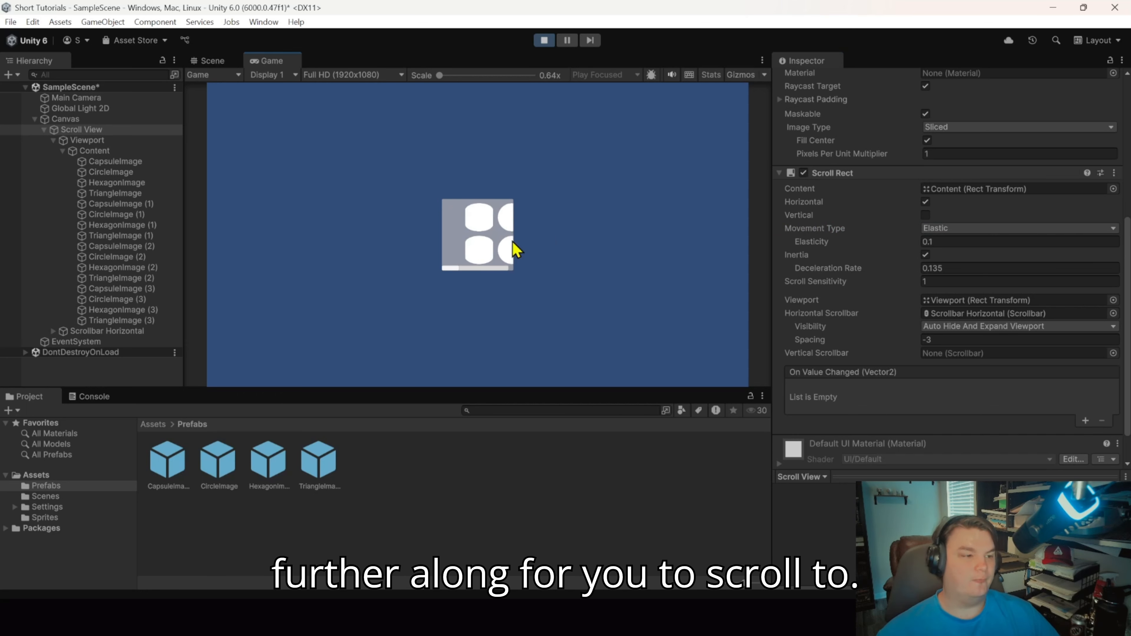
Set the Scroll Rect's Movement Type to Clamped and try pulling the images past their starting edge
{"action": "left_click", "coordinate": [951, 230]}
{"action": "left_click", "coordinate": [971, 275]}
{"action": "left_click_drag", "start_coordinate": [491, 230], "coordinate": [663, 225]}
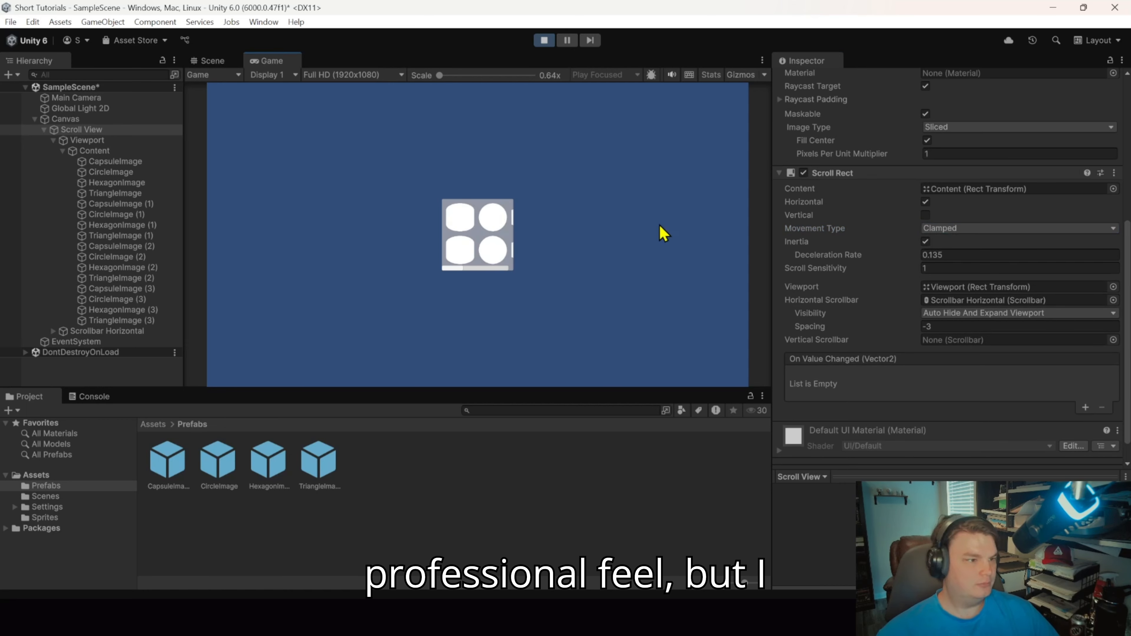
Set the Scroll Rect's Movement Type back to Elastic and test overscrolling the images past their starting edge
{"action": "left_click", "coordinate": [985, 233]}
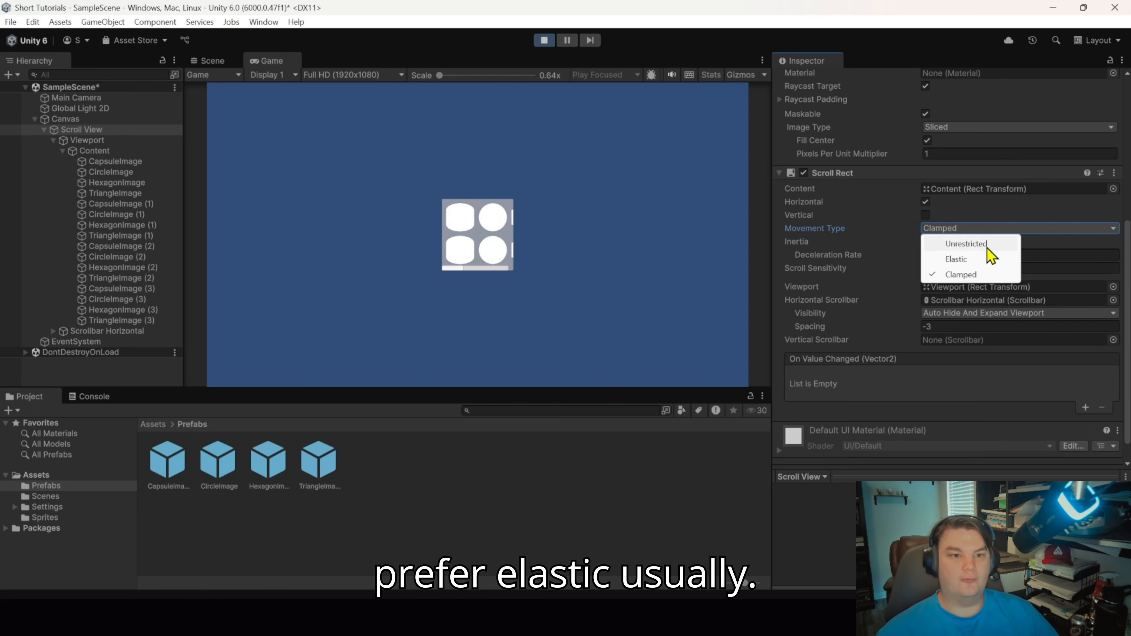
{"action": "left_click", "coordinate": [987, 242]}
{"action": "left_click_drag", "start_coordinate": [535, 235], "coordinate": [595, 223]}
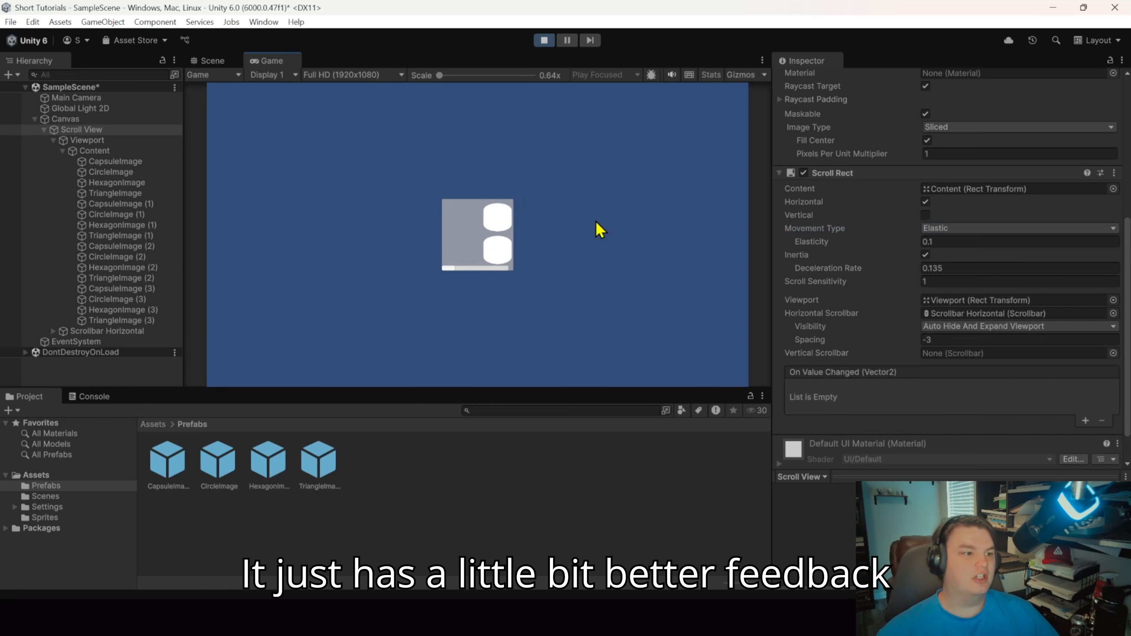
{"action": "left_click_drag", "start_coordinate": [481, 231], "coordinate": [563, 247]}
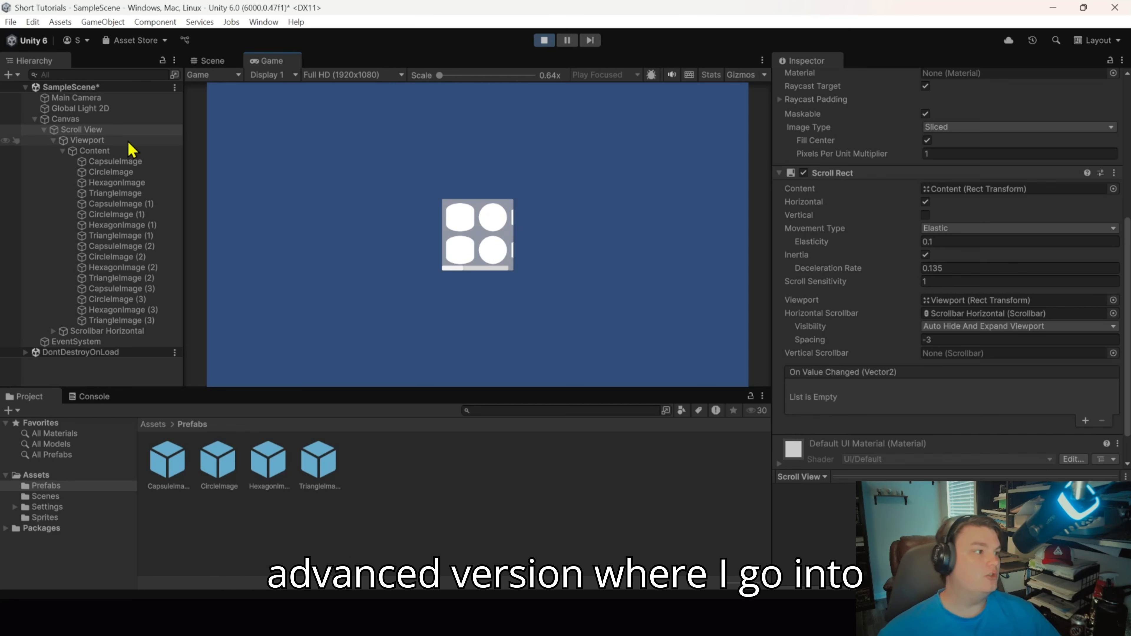
Select the Scrollbar Horizontal object to examine its Scrollbar settings, and test moving its handle in the running scene
{"action": "left_click", "coordinate": [124, 332]}
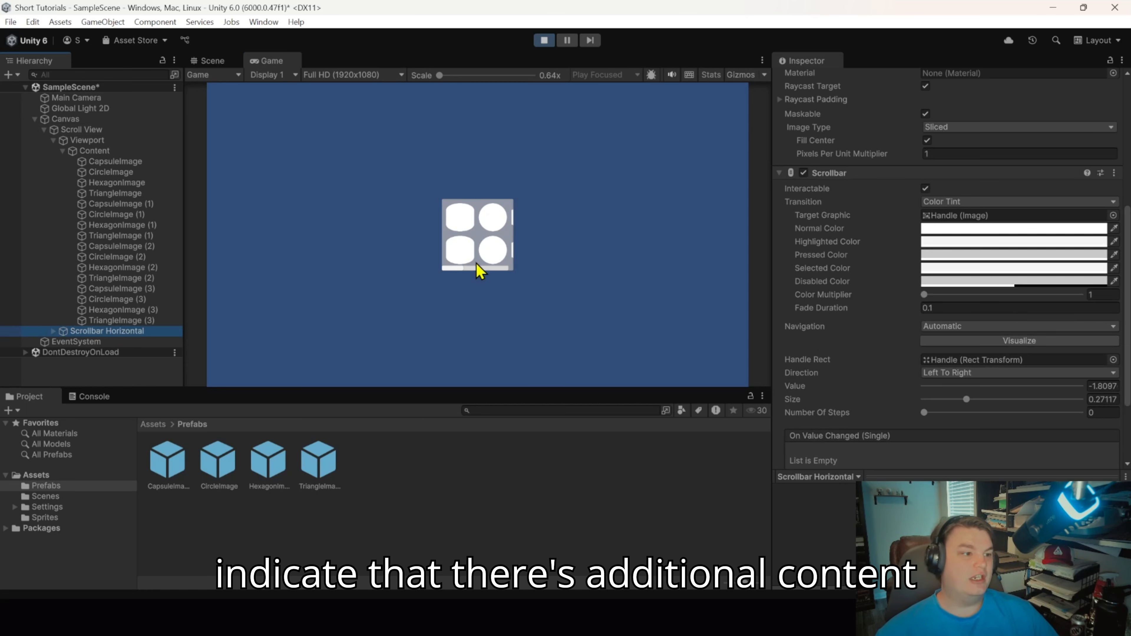
{"action": "left_click_drag", "start_coordinate": [456, 267], "coordinate": [408, 276]}
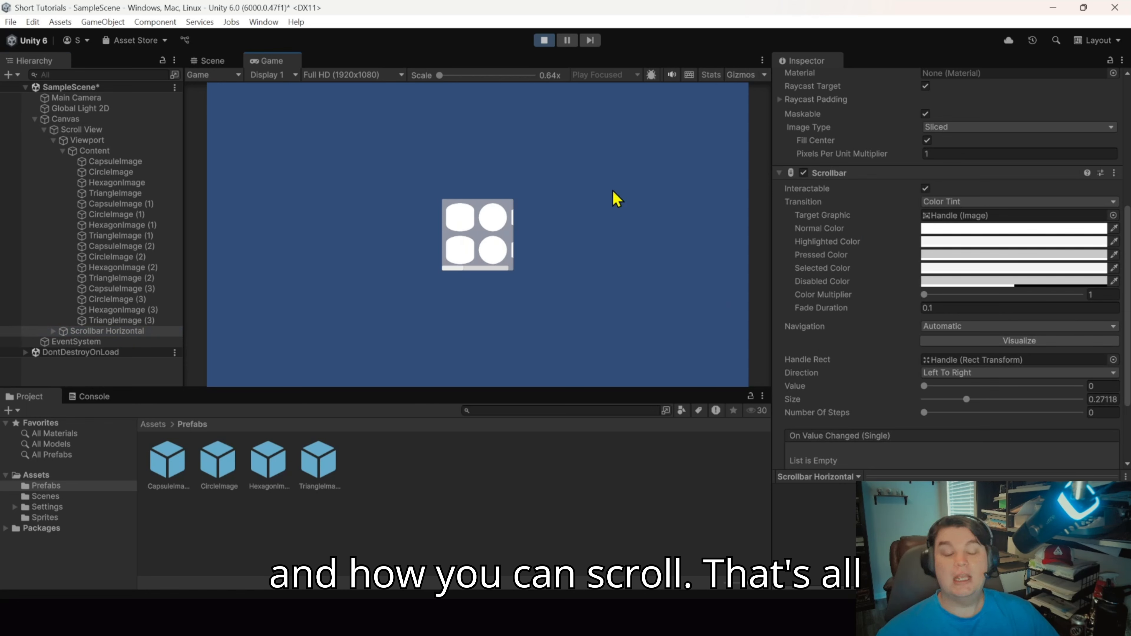